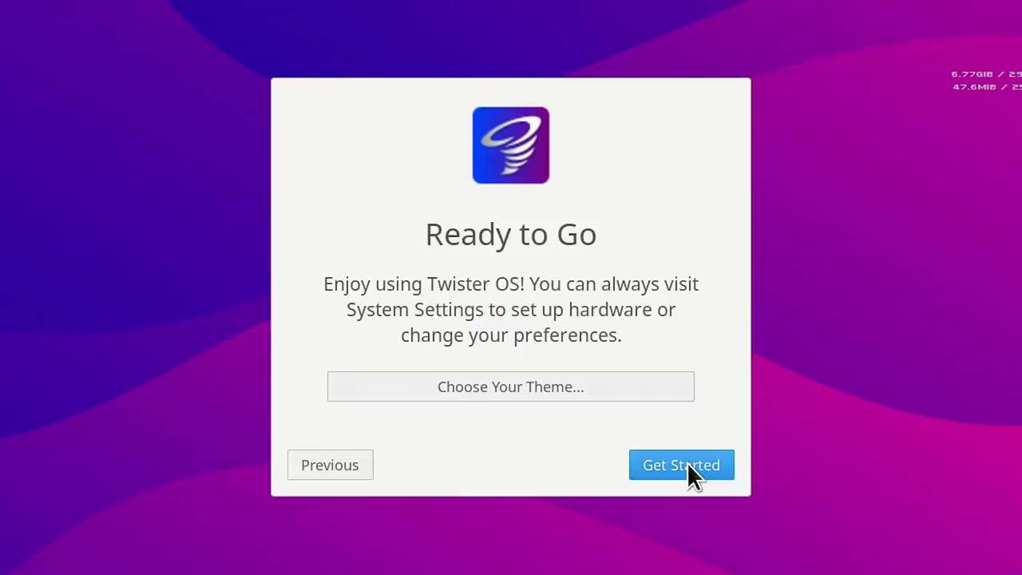
- Change the desktop theme to Twister XP and restart the system to apply it
click(501, 383)
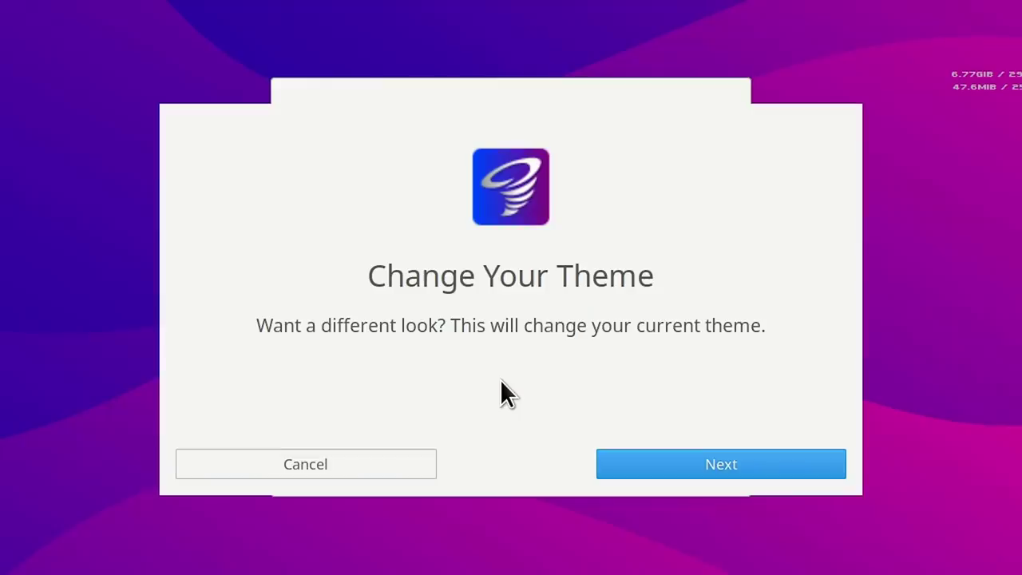
click(692, 457)
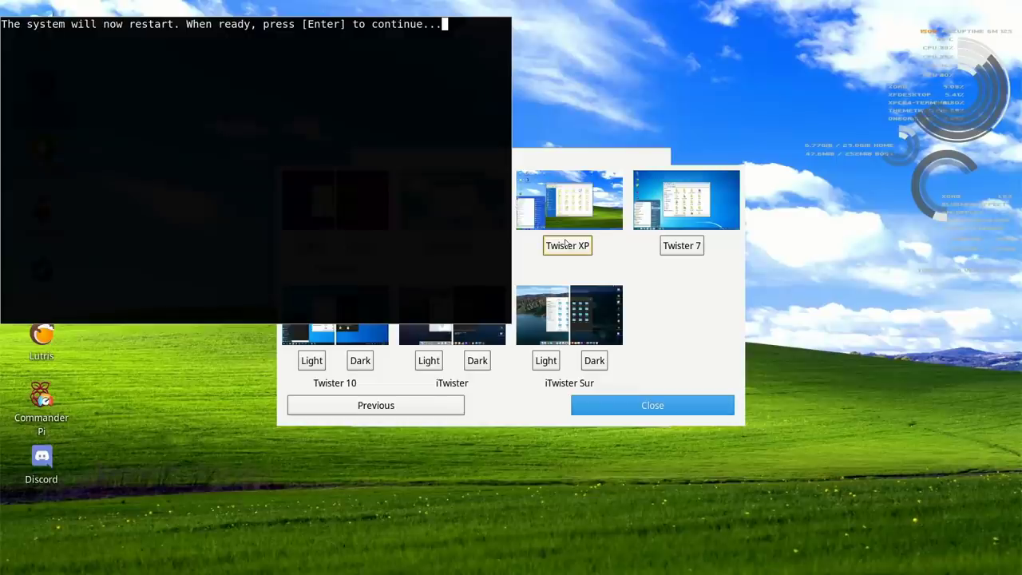
key(Return)
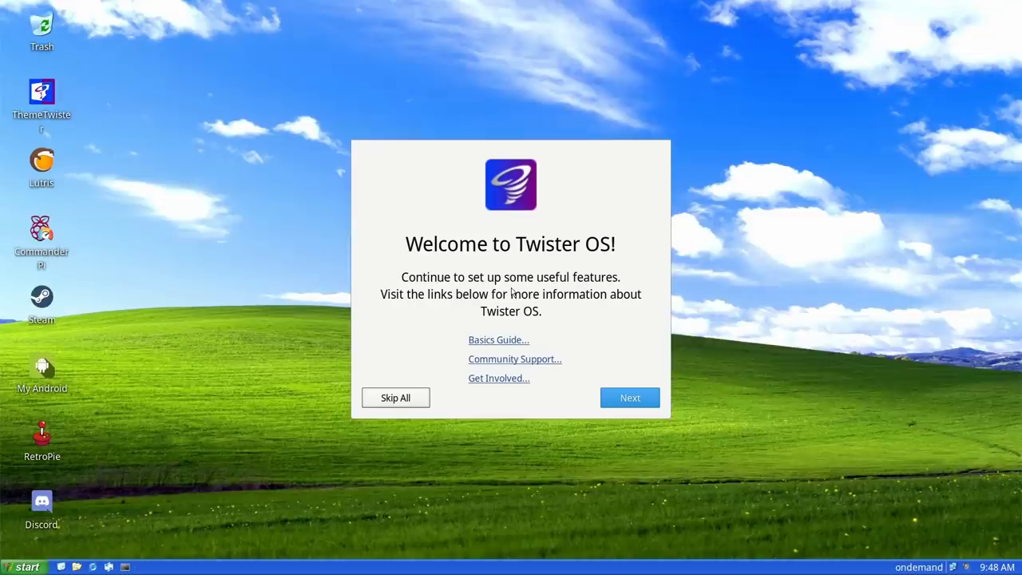
- Go through the Twister OS welcome wizard without configuring anything and finish it
click(620, 395)
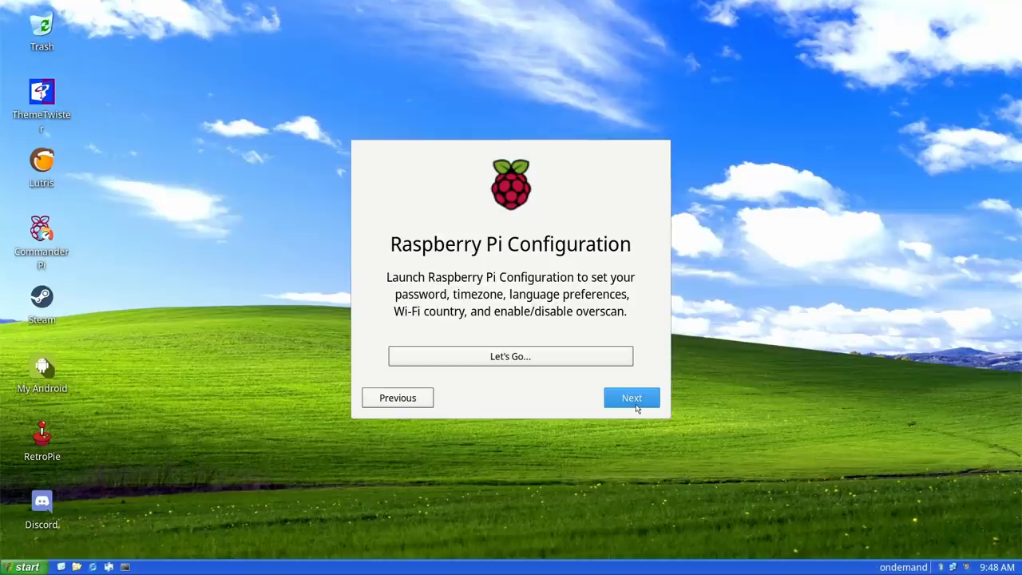
click(636, 407)
click(635, 404)
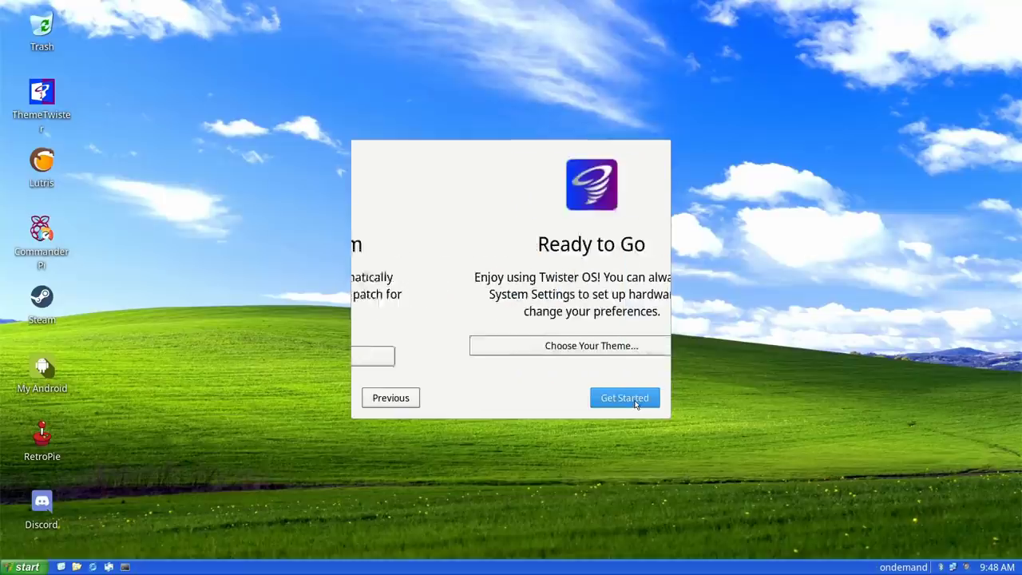
click(636, 404)
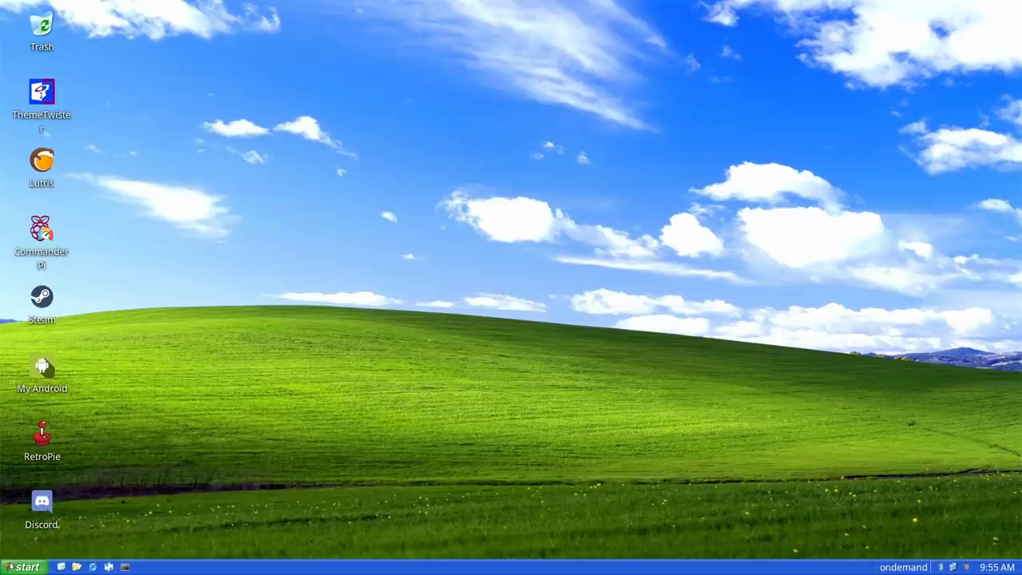
- Examine the installed applications in each category from All to Settings in the XP-style application launcher
click(10, 567)
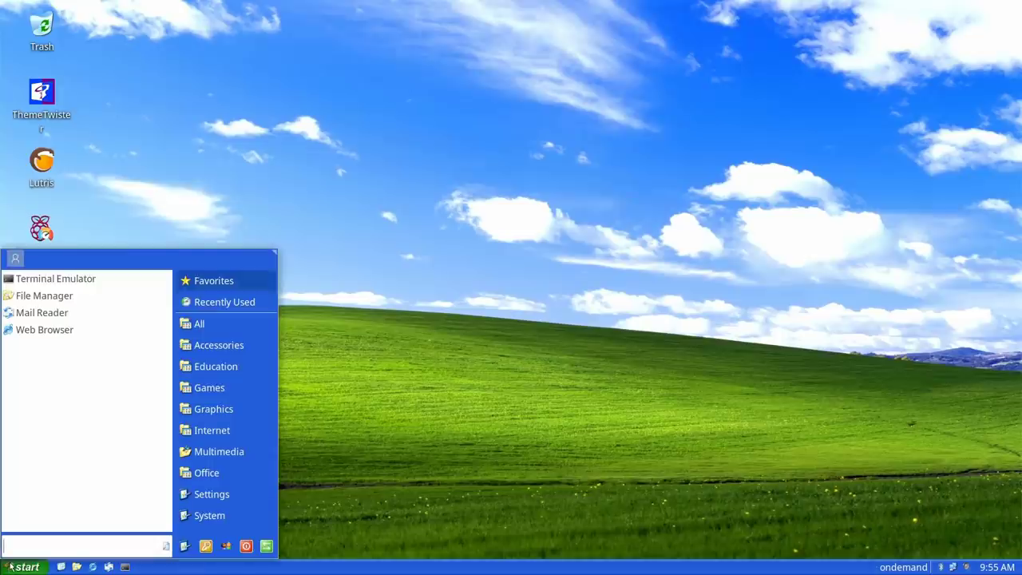
click(195, 323)
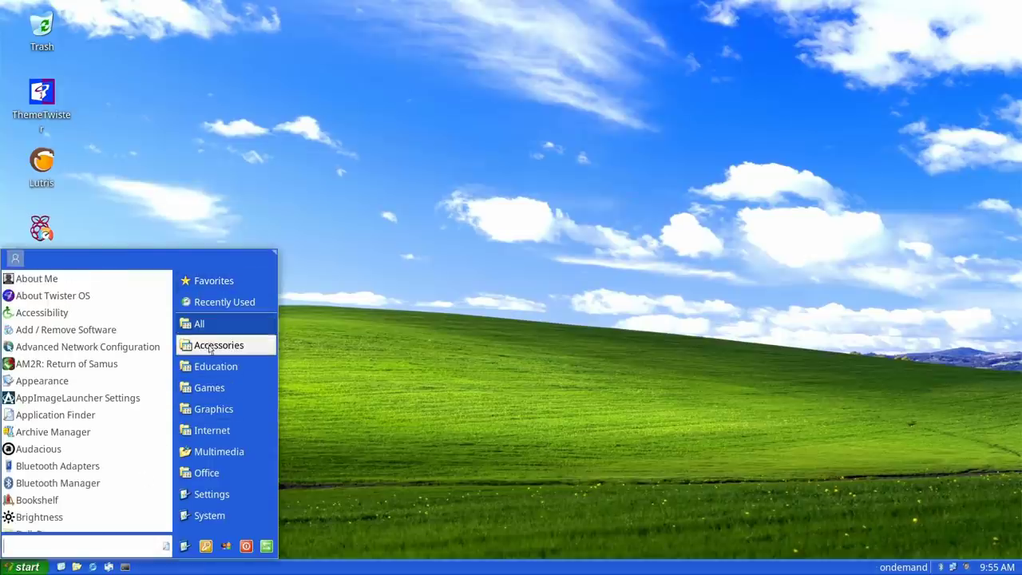
click(210, 348)
click(212, 366)
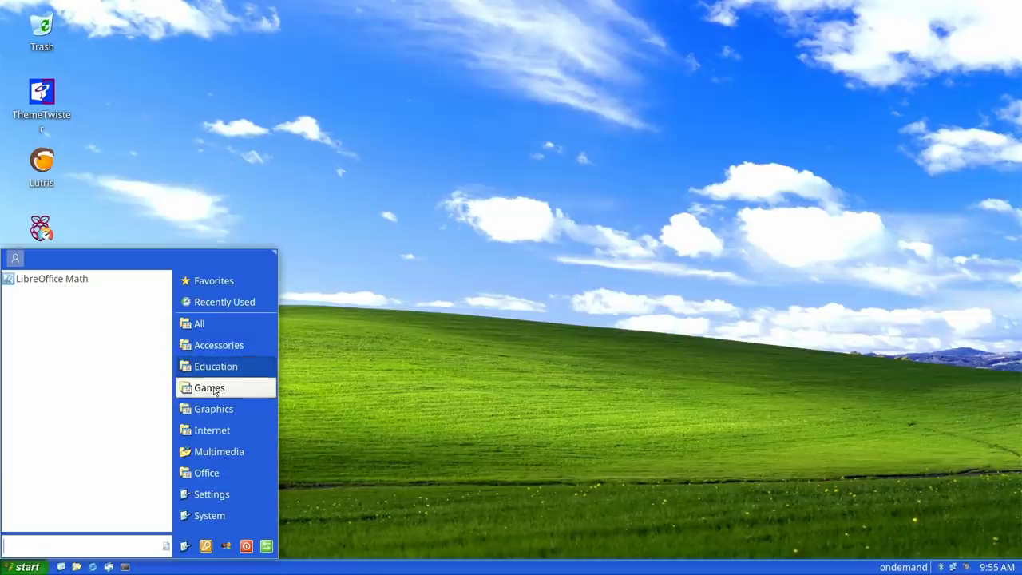
click(214, 390)
click(213, 410)
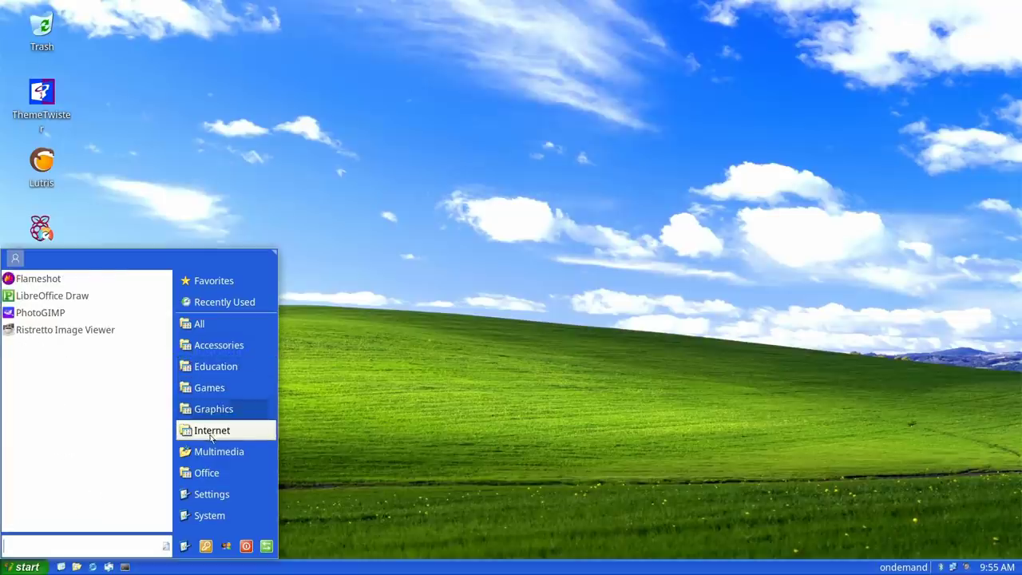
click(211, 435)
click(213, 455)
click(214, 474)
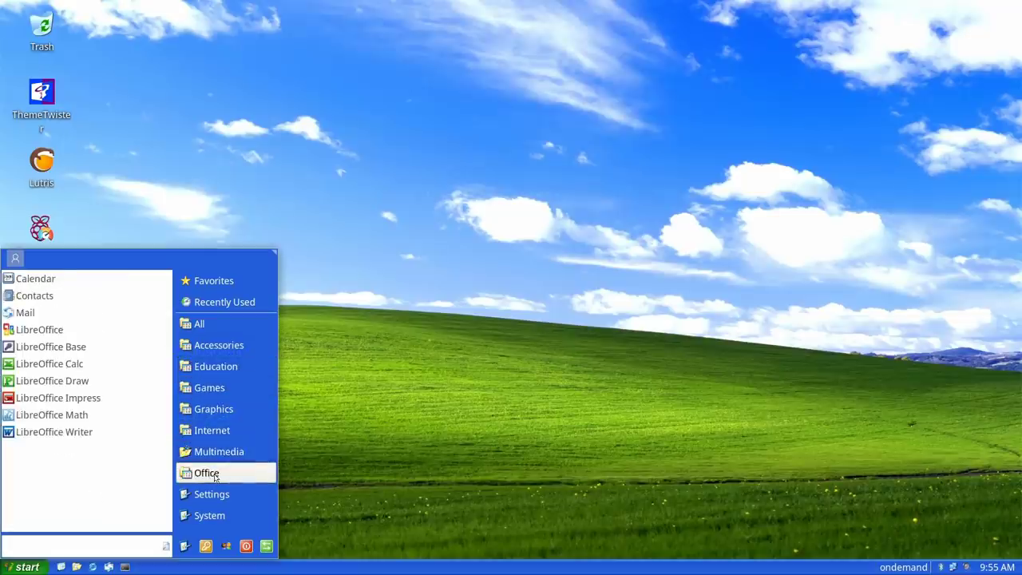
click(217, 497)
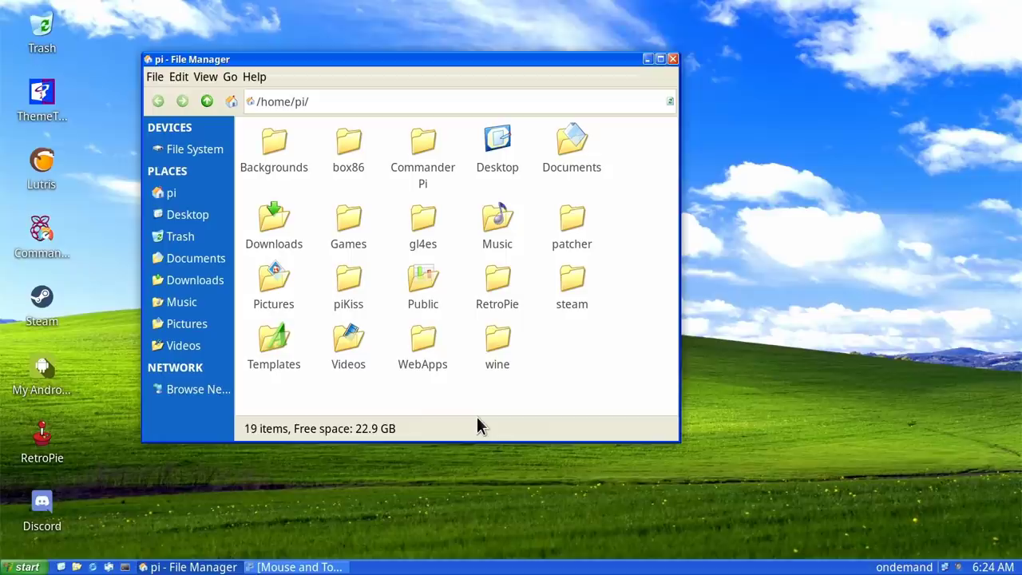
- Close the Mouse and Touchpad settings and the file manager window showing the home folder
click(26, 566)
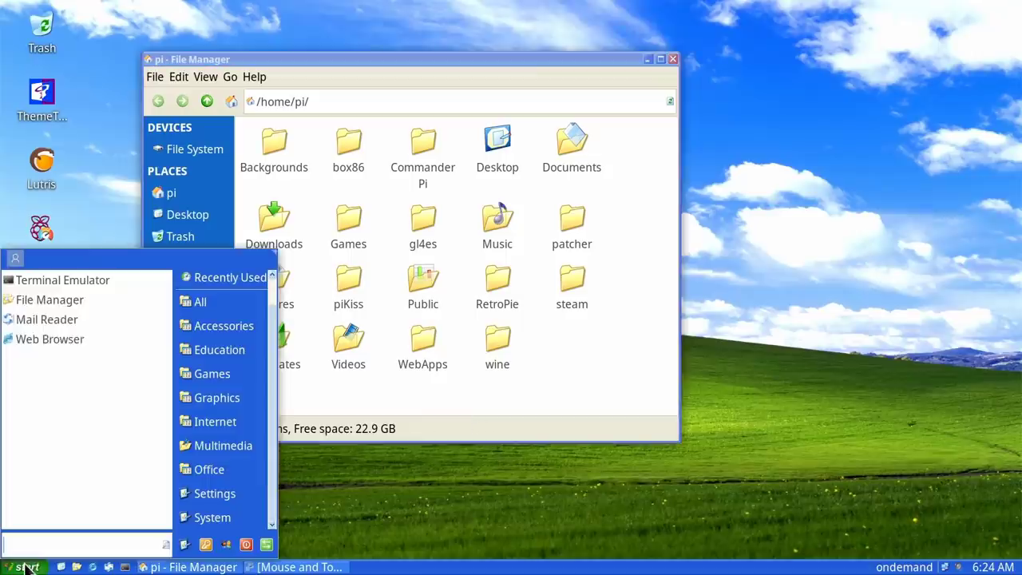
click(473, 480)
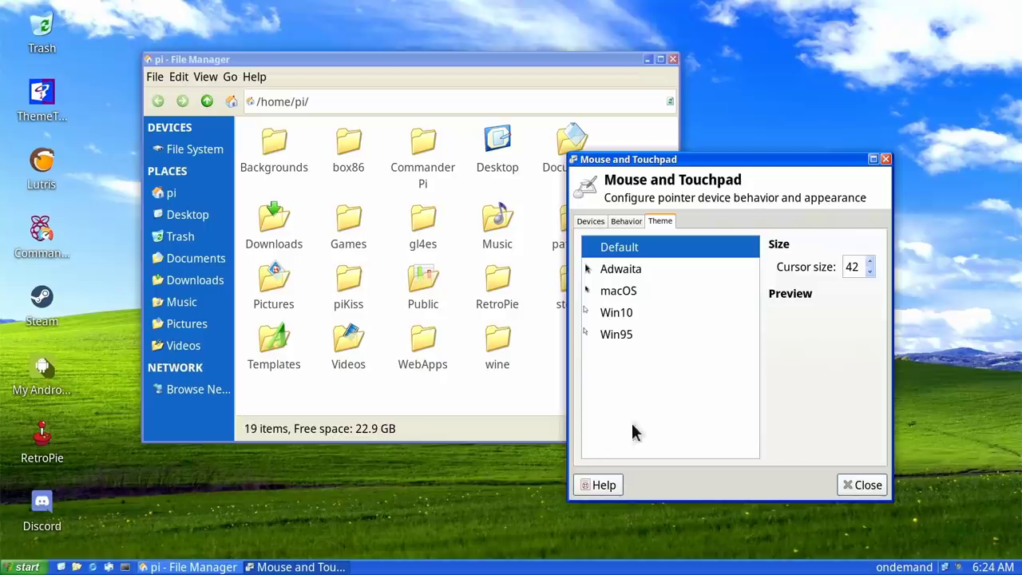
click(885, 159)
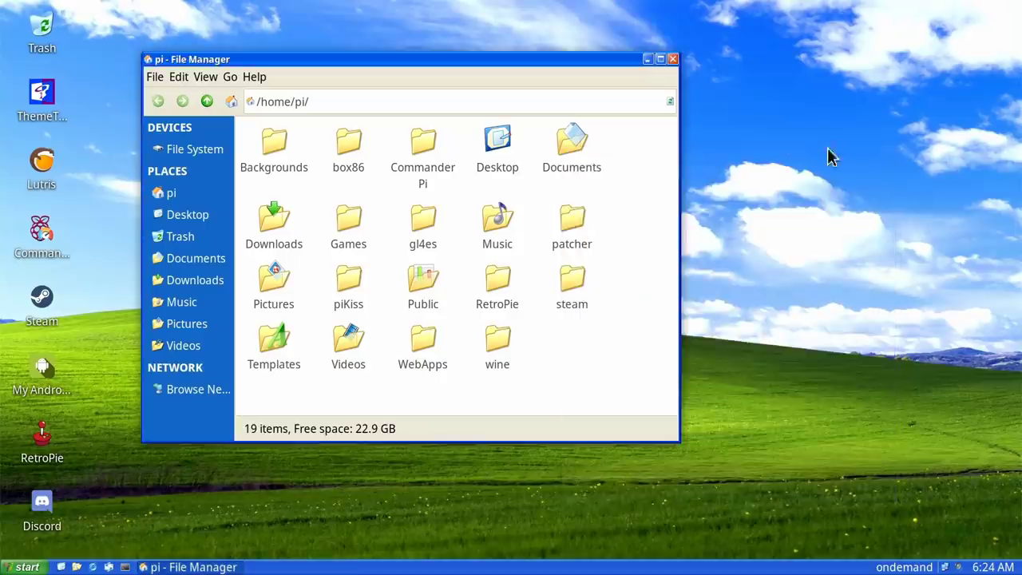
click(673, 59)
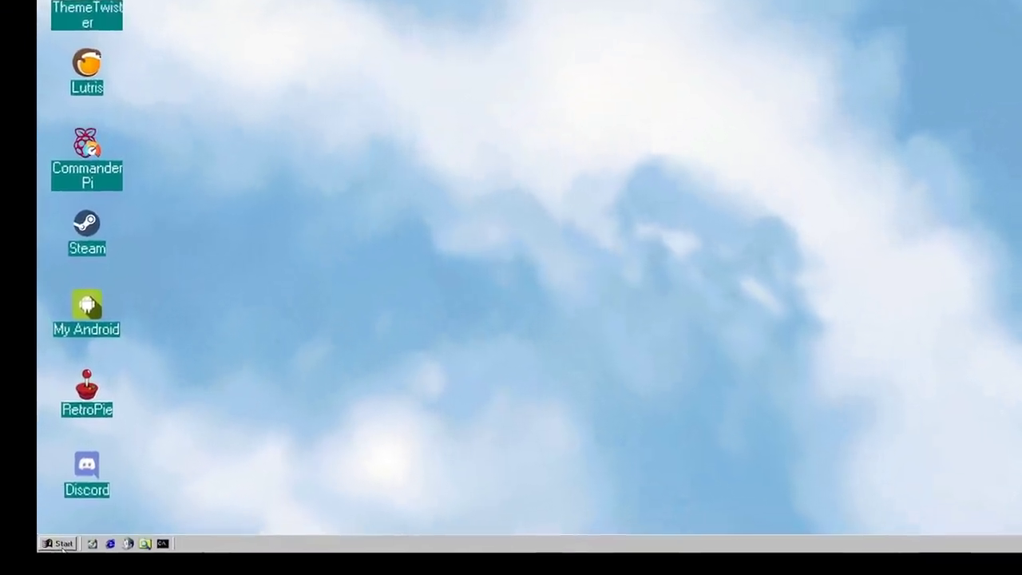
- Look through the Accessories applications in the 95-style theme, and open the home folder in a file manager window moved toward the desktop's centre
click(21, 567)
mouse_move(143, 320)
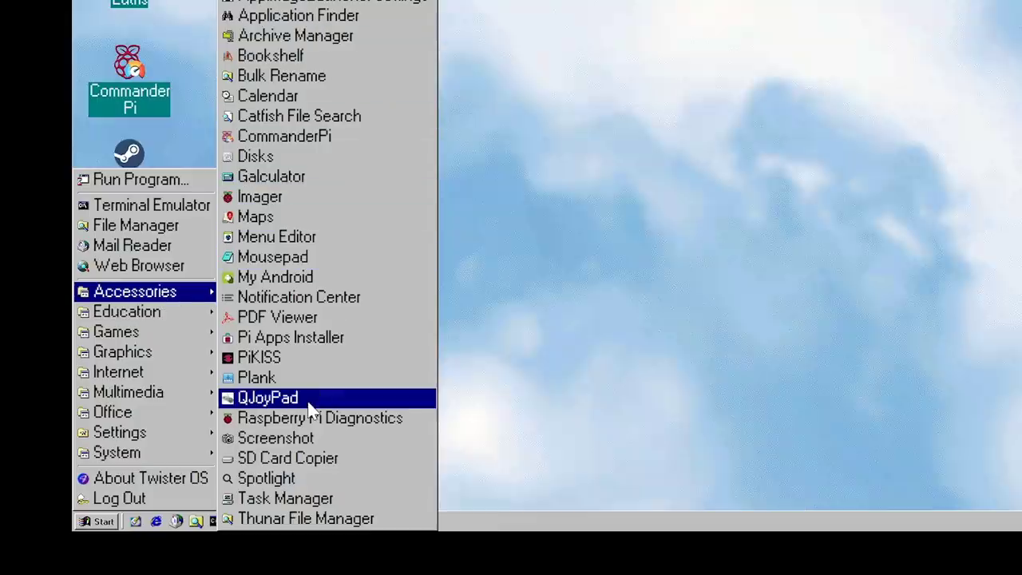
click(513, 251)
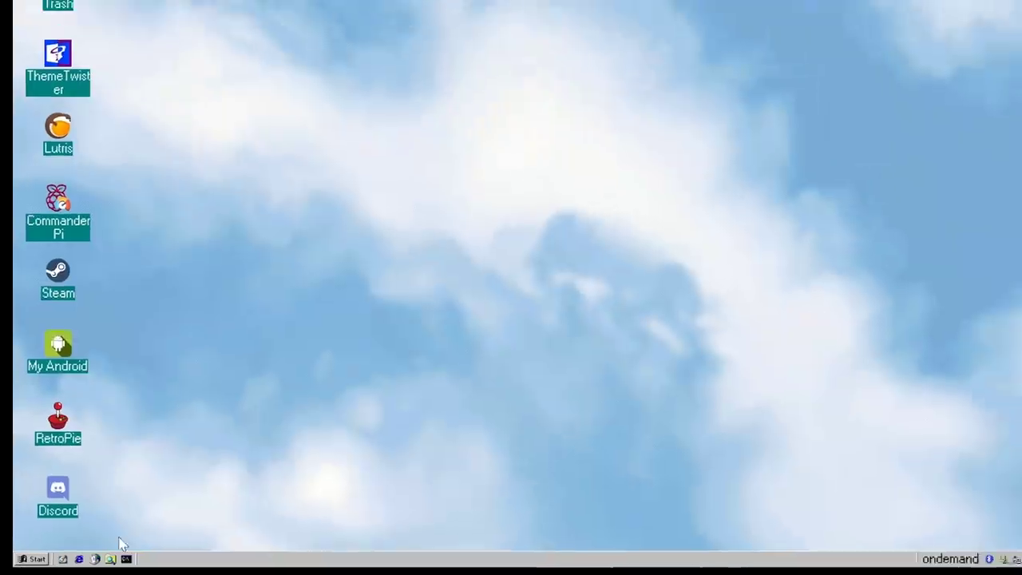
click(110, 558)
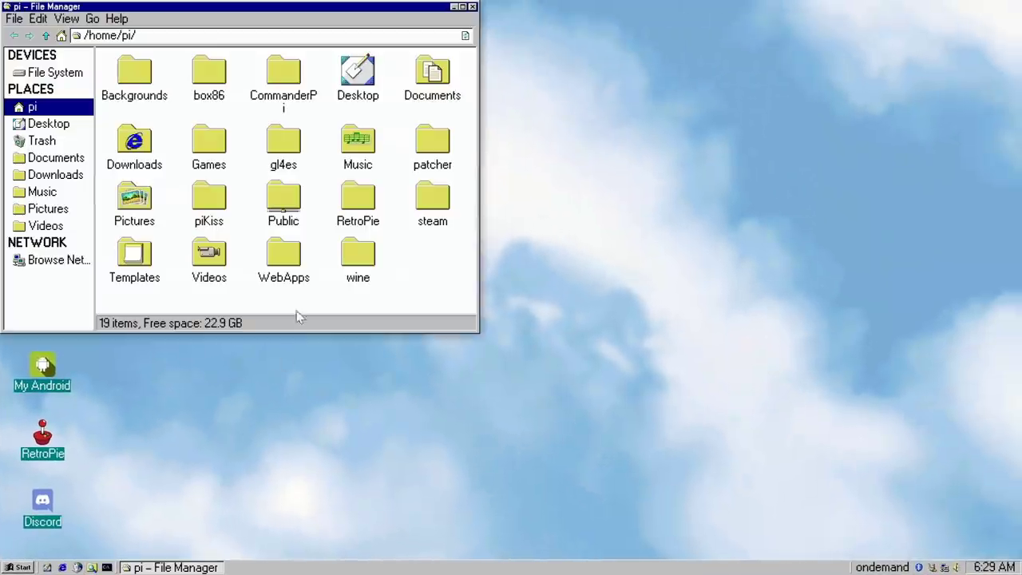
drag(273, 5, 465, 104)
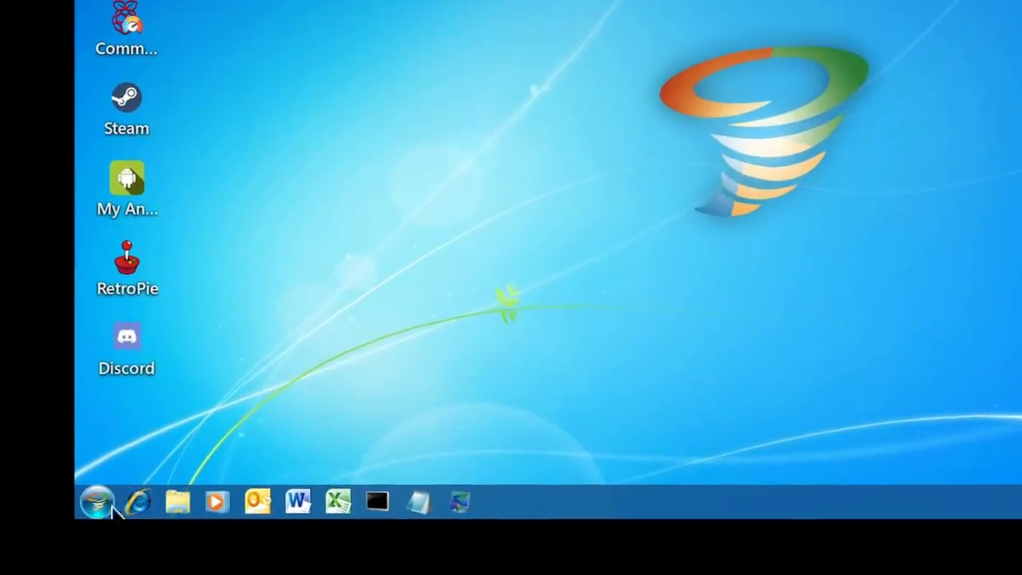
- Examine the application categories, including All and Internet, in the Twister 7 application launcher
click(98, 501)
click(375, 228)
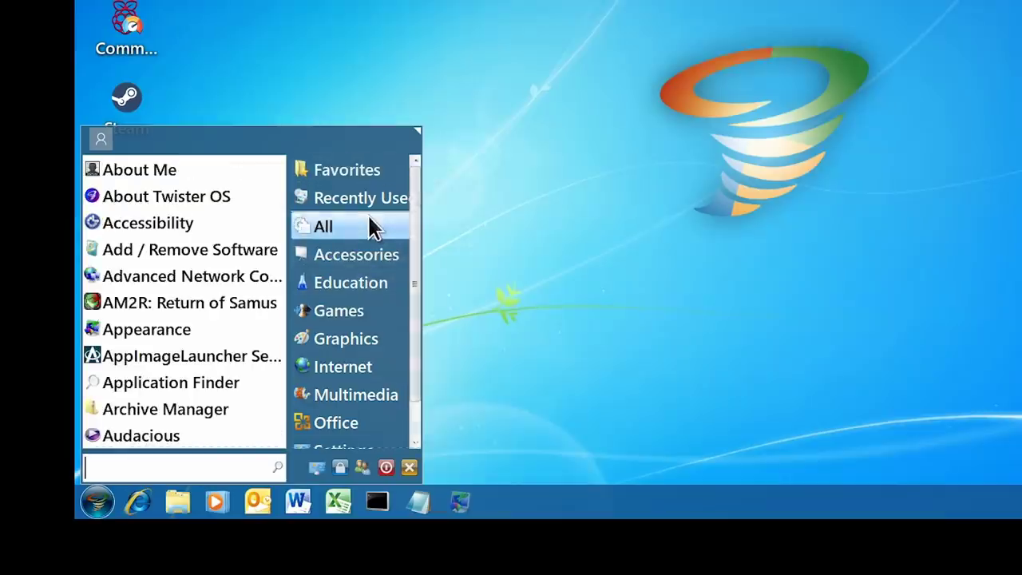
mouse_move(365, 372)
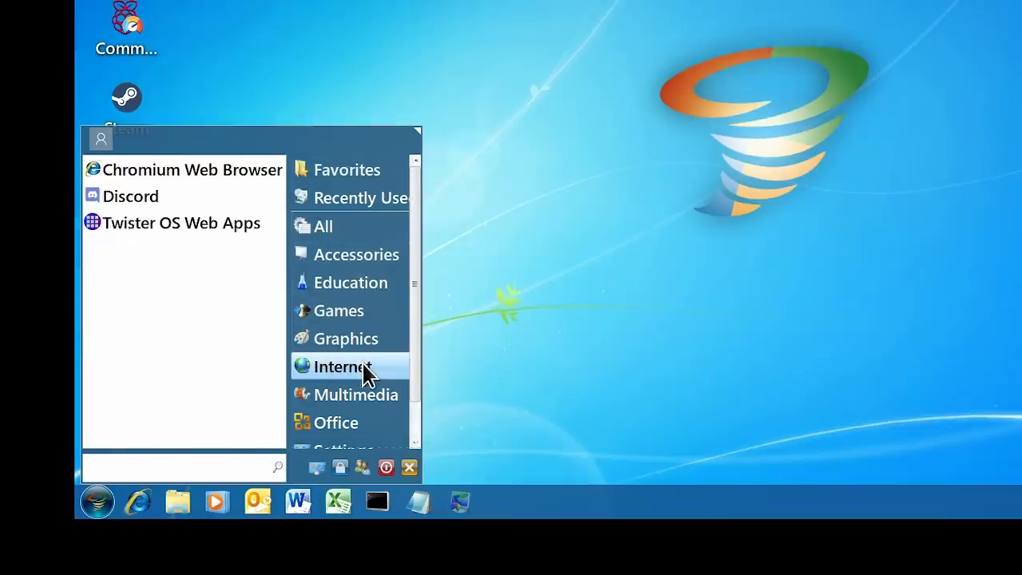
click(565, 313)
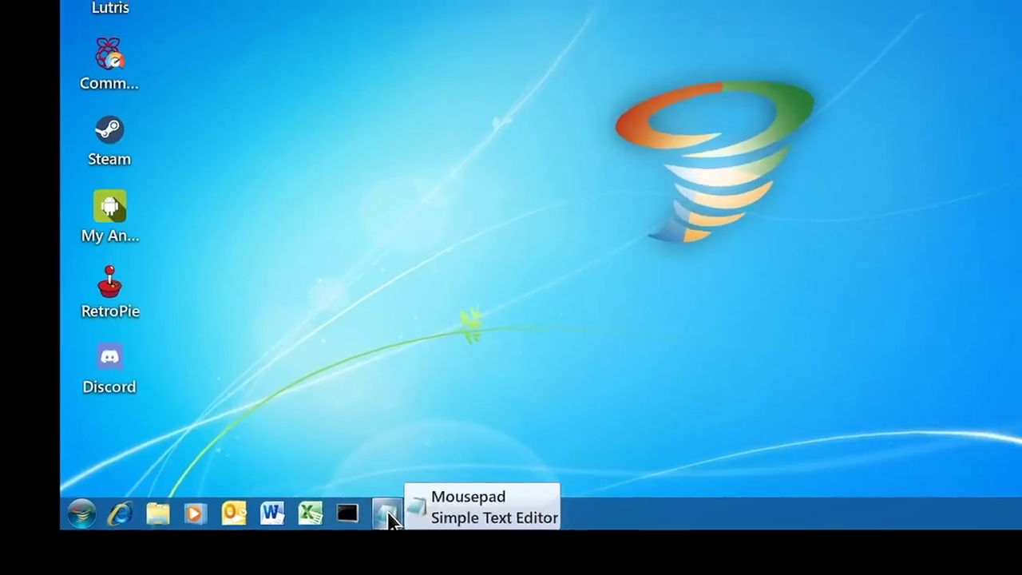
- Open a blank Mousepad document, review its File and Document commands, and open a file manager window placed beside it
click(416, 502)
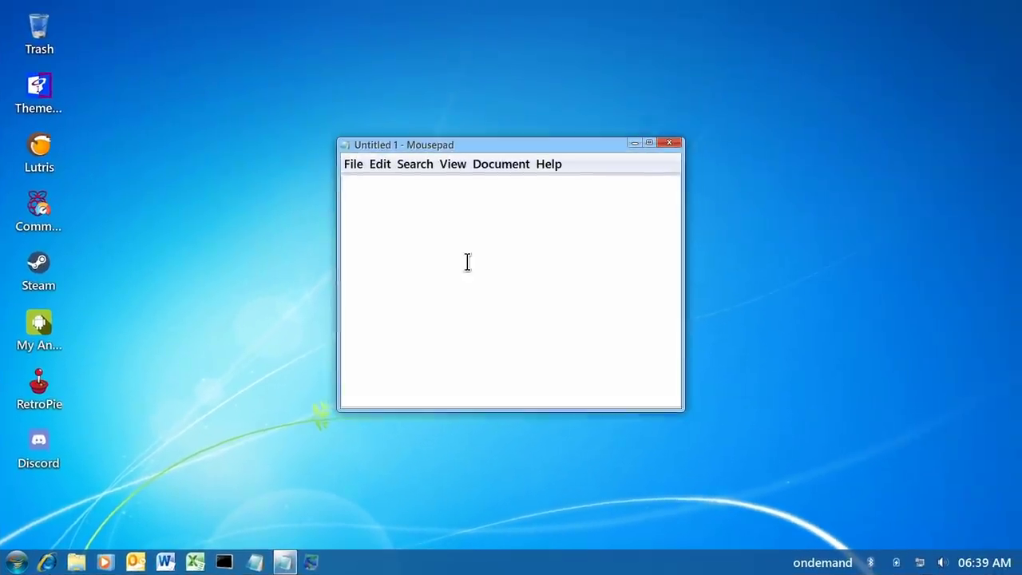
drag(494, 145, 275, 64)
click(134, 83)
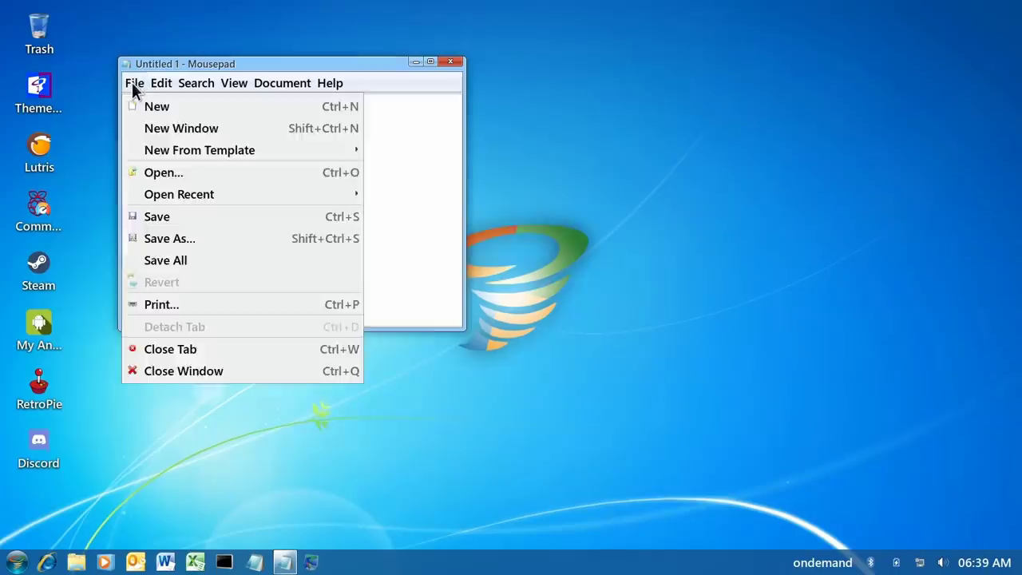
mouse_move(272, 83)
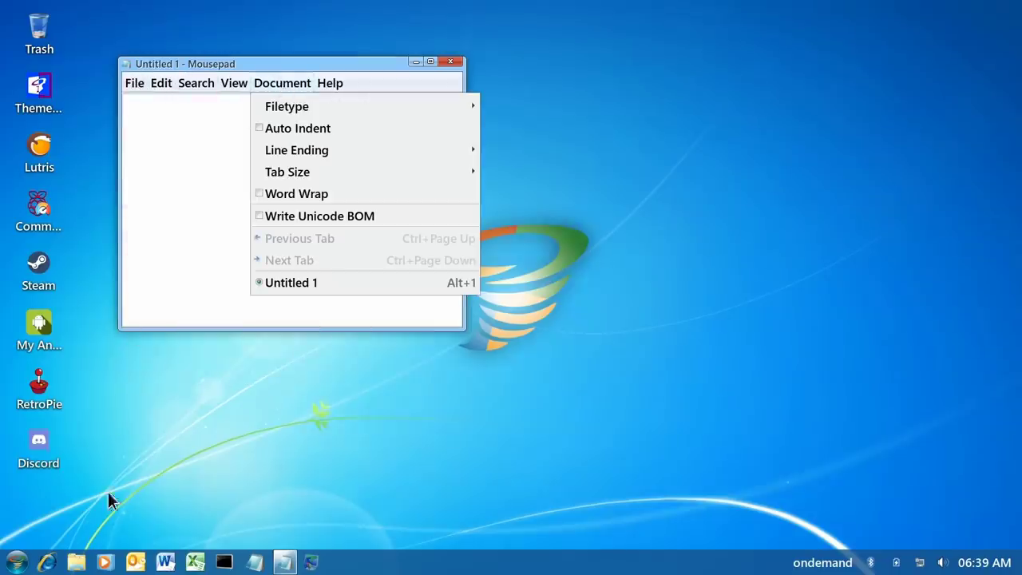
click(75, 562)
drag(695, 14, 644, 141)
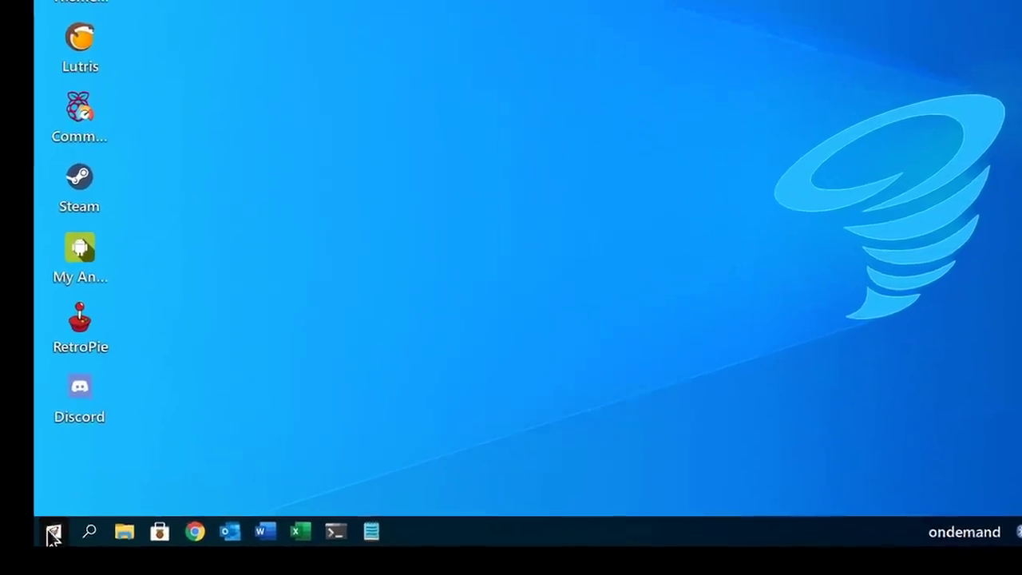
- Examine the Accessories, Education, Graphics, Internet and Multimedia applications in the Twister 10 application launcher
click(52, 534)
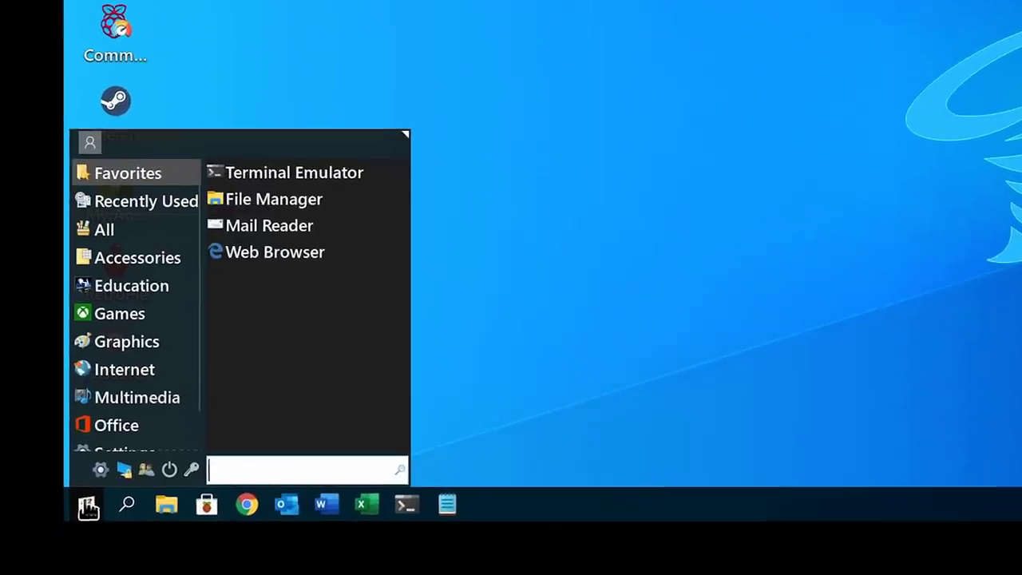
click(137, 264)
click(134, 290)
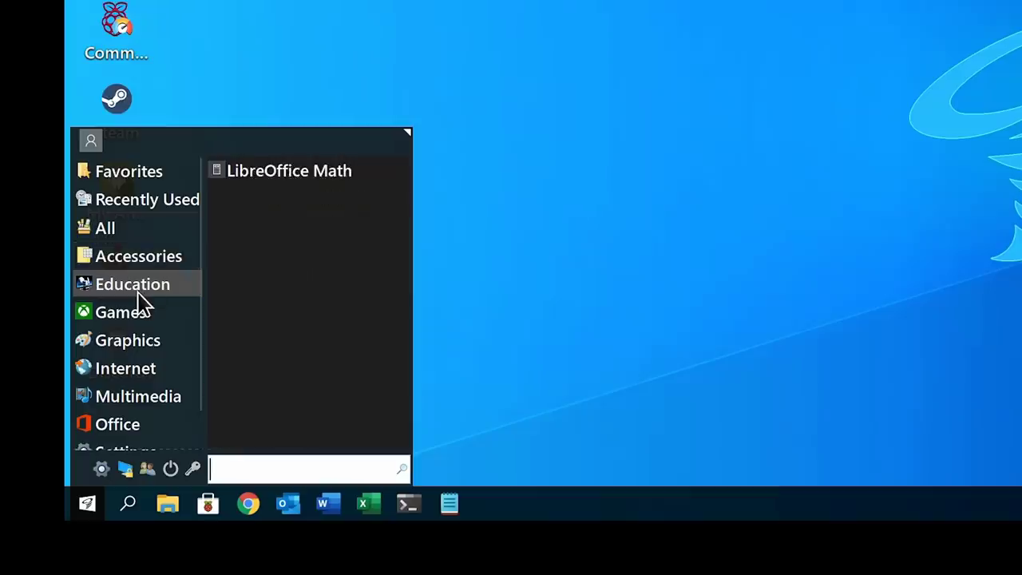
click(135, 340)
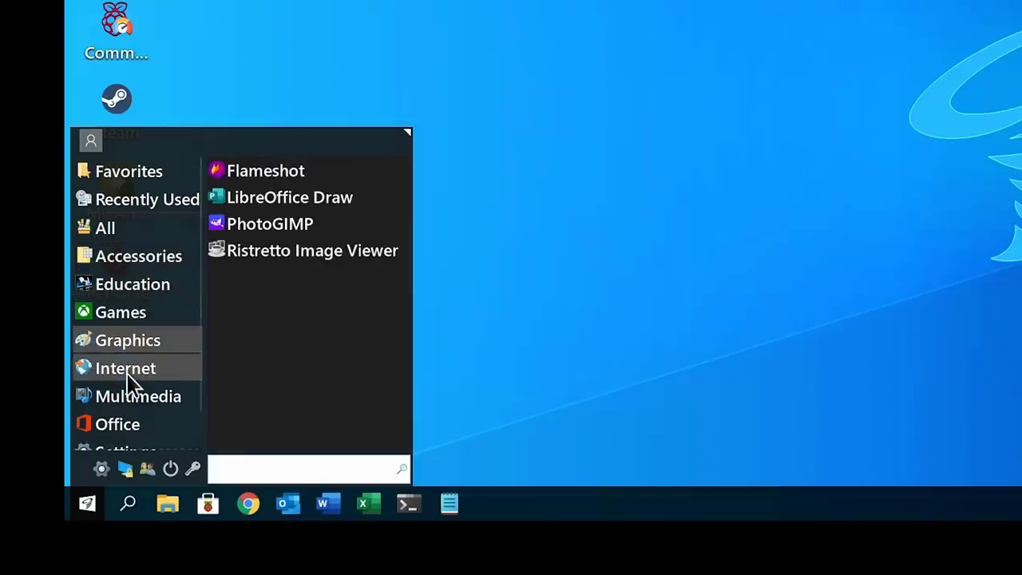
click(130, 373)
click(130, 399)
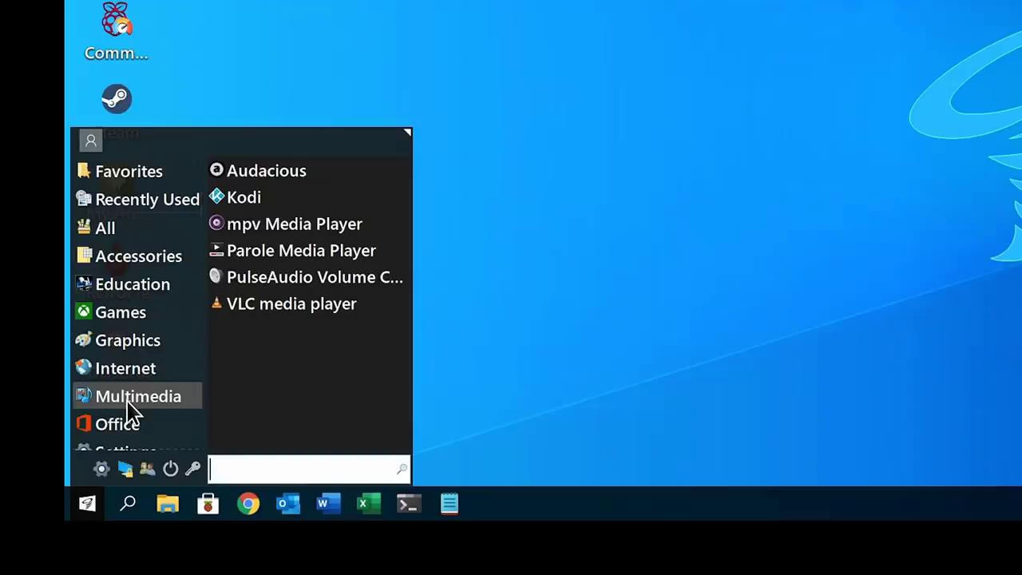
click(558, 281)
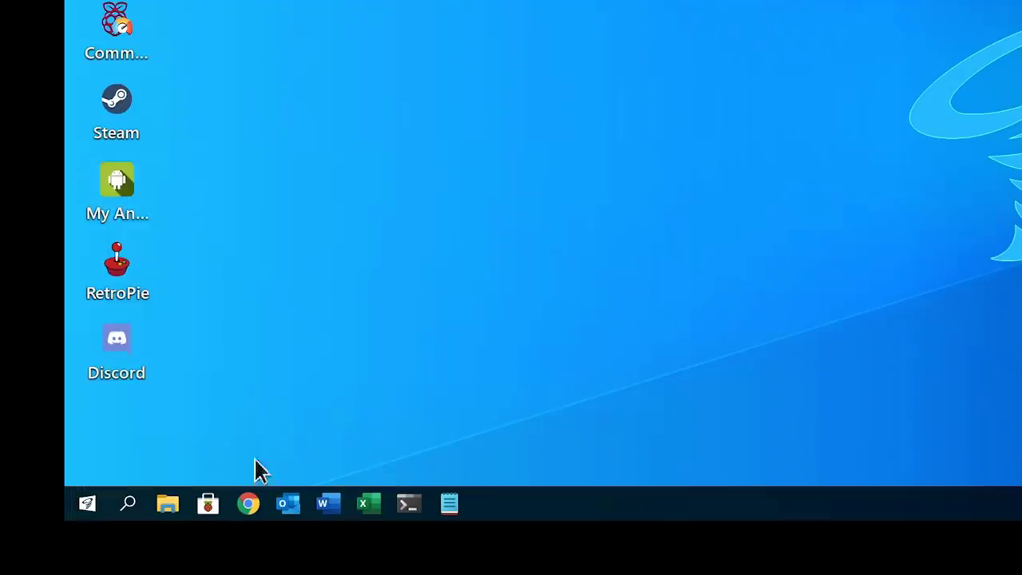
- Open a blank Mousepad document and a file manager window on the home folder, and arrange both on the desktop
click(431, 511)
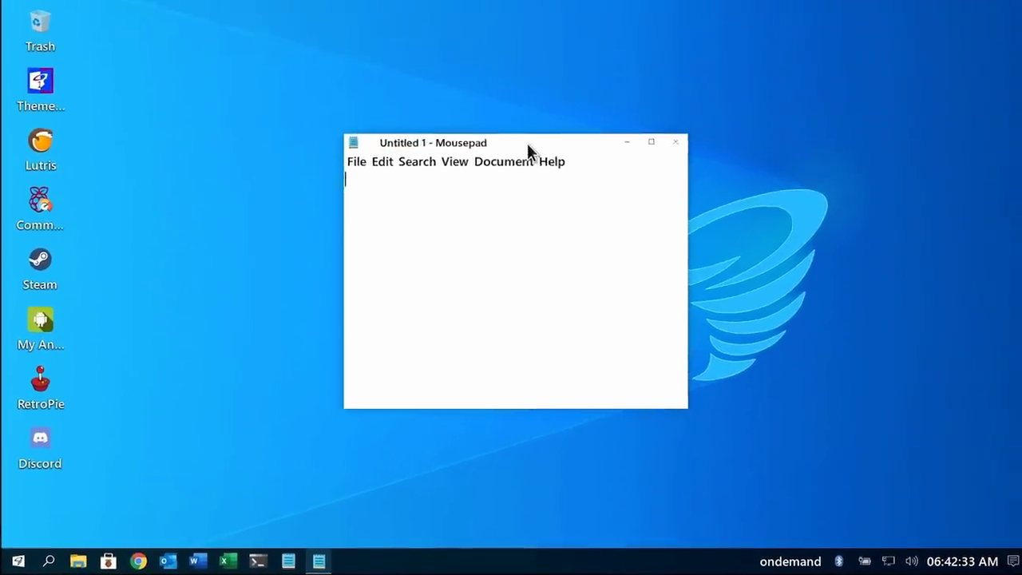
drag(527, 142, 344, 89)
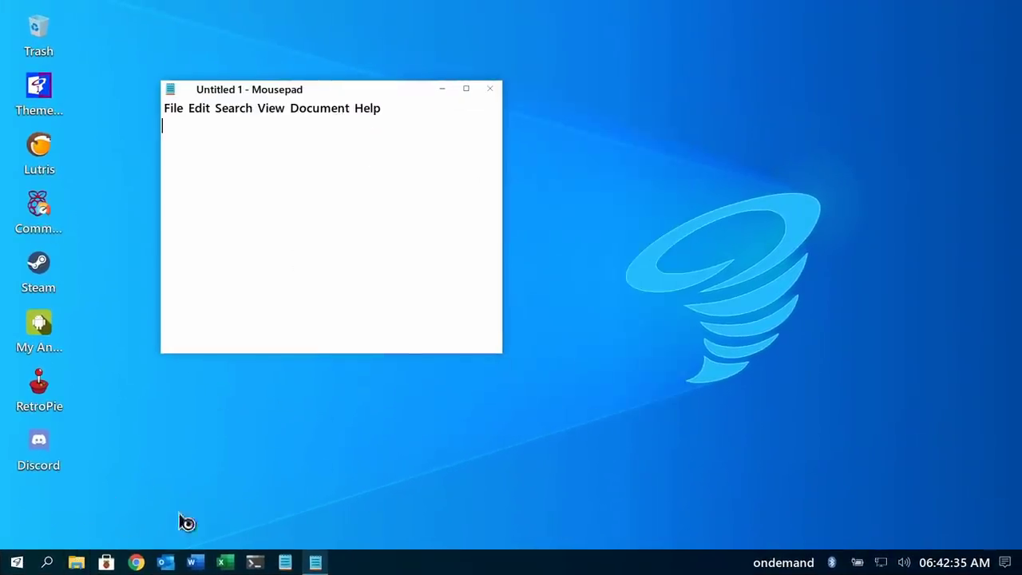
drag(708, 20, 645, 166)
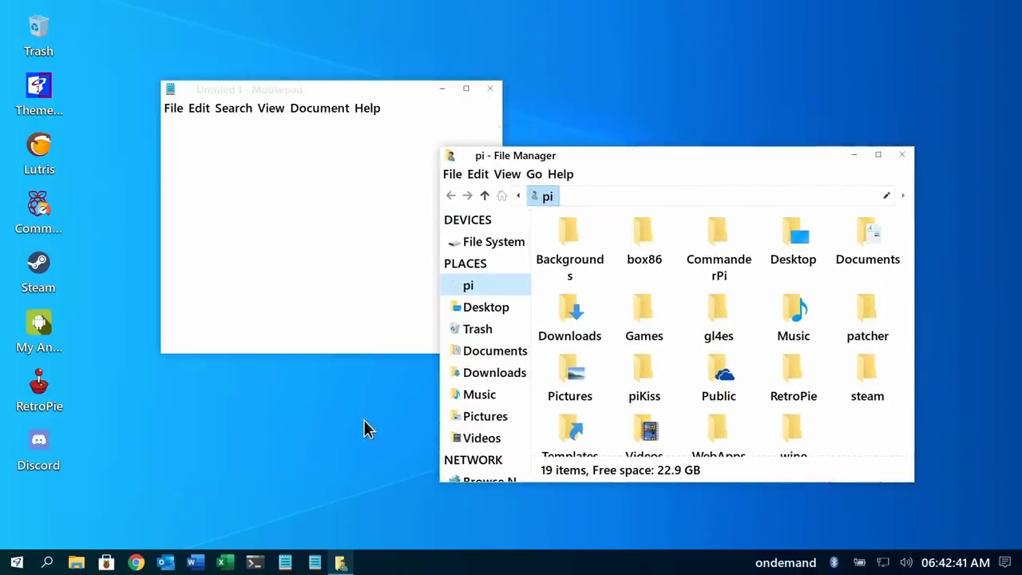
- Launch ThemeTwister from the desktop and apply the Light variant of the iTwister theme
double_click(38, 88)
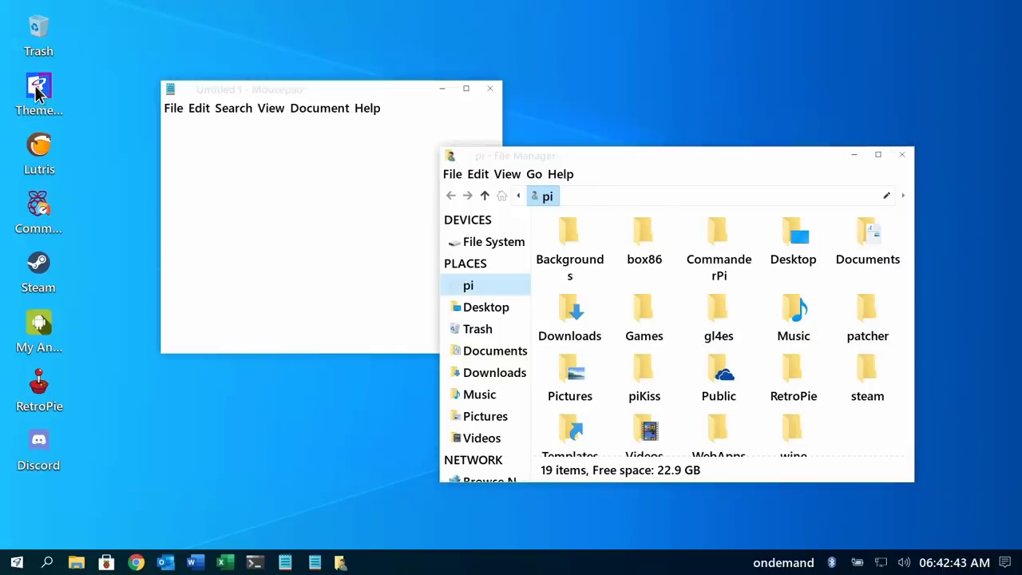
click(652, 391)
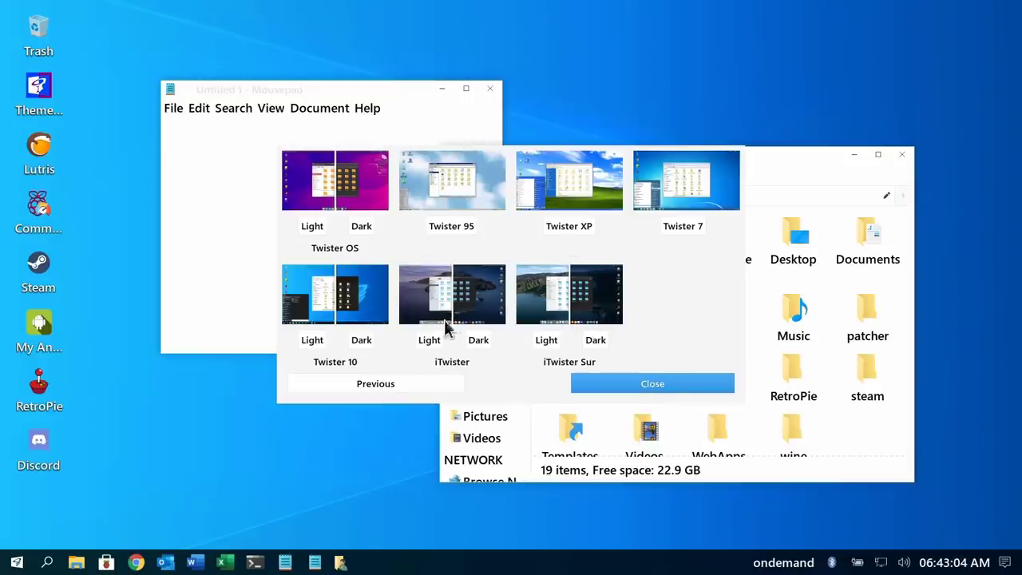
click(432, 341)
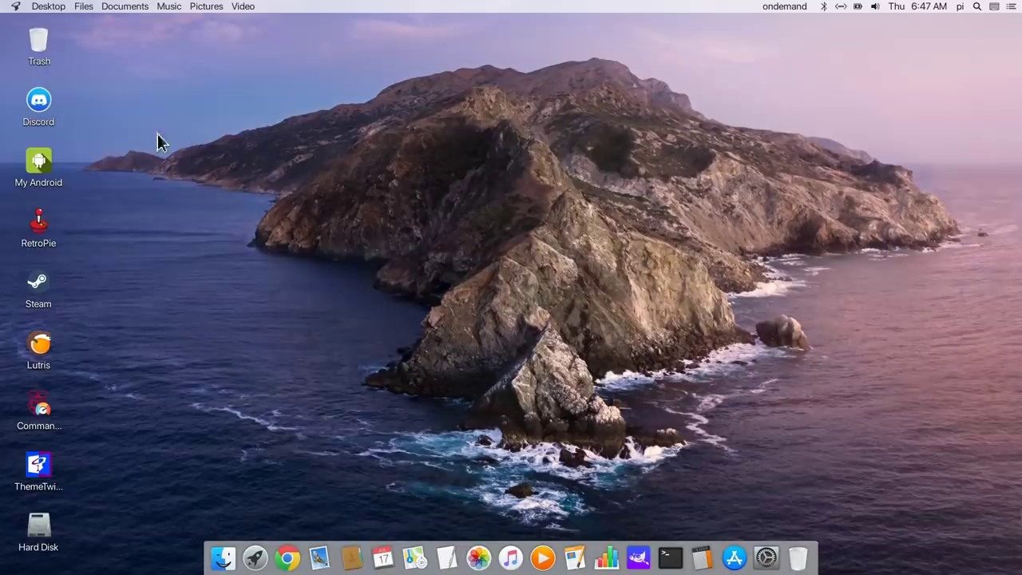
- Review the desktop's Settings window and close it, and open the Hard Disk in a file manager window moved towards the desktop's centre
click(48, 6)
click(67, 37)
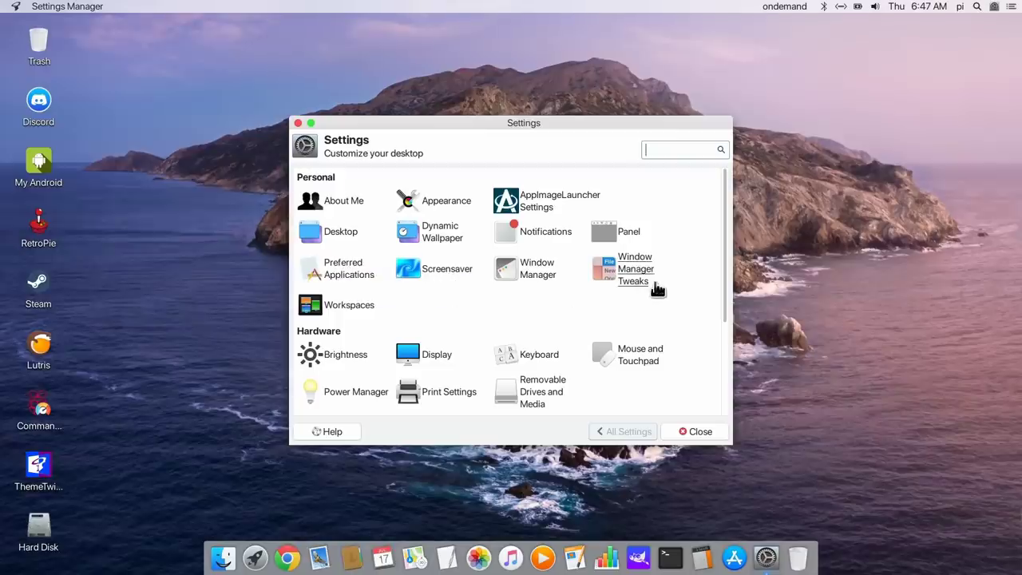
click(298, 123)
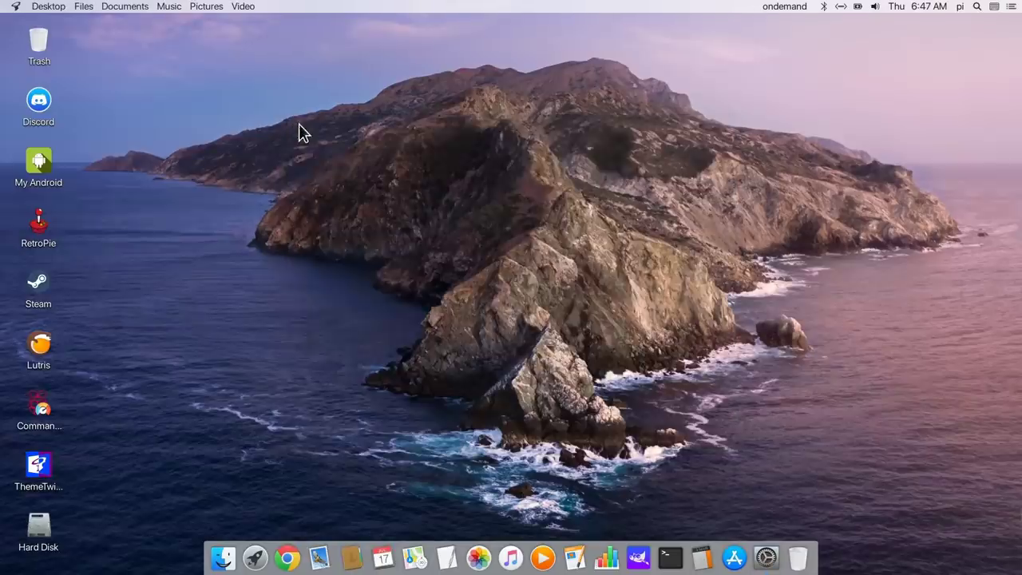
double_click(37, 531)
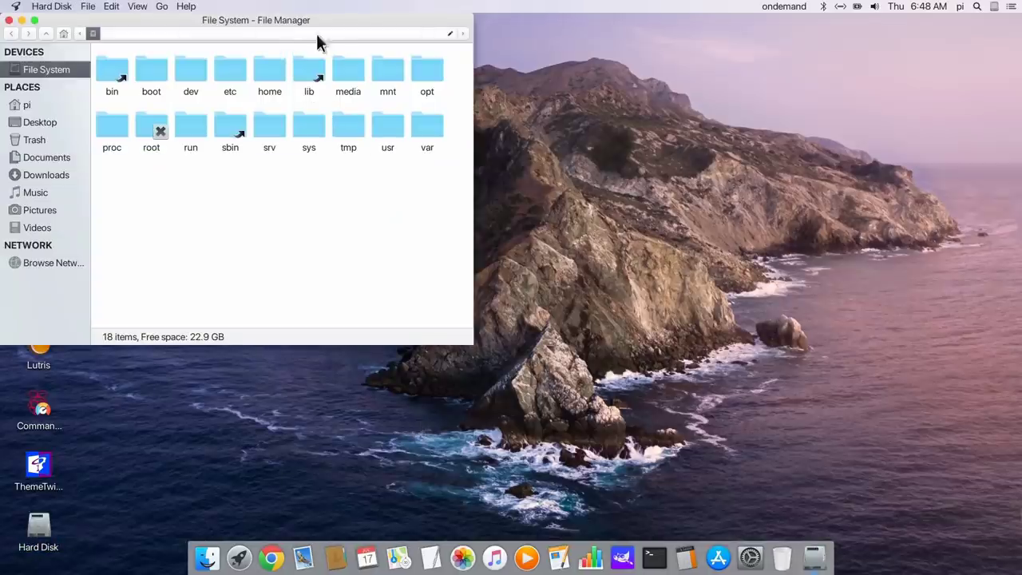
drag(323, 21, 551, 108)
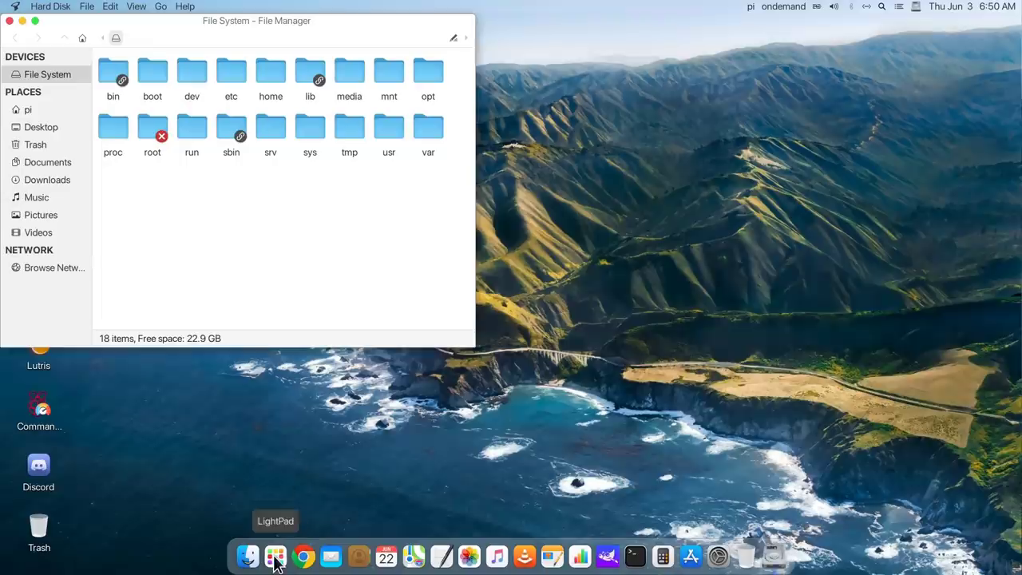
- Examine all four pages of applications in the LightPad launcher, leave it, and close the File System window
click(275, 558)
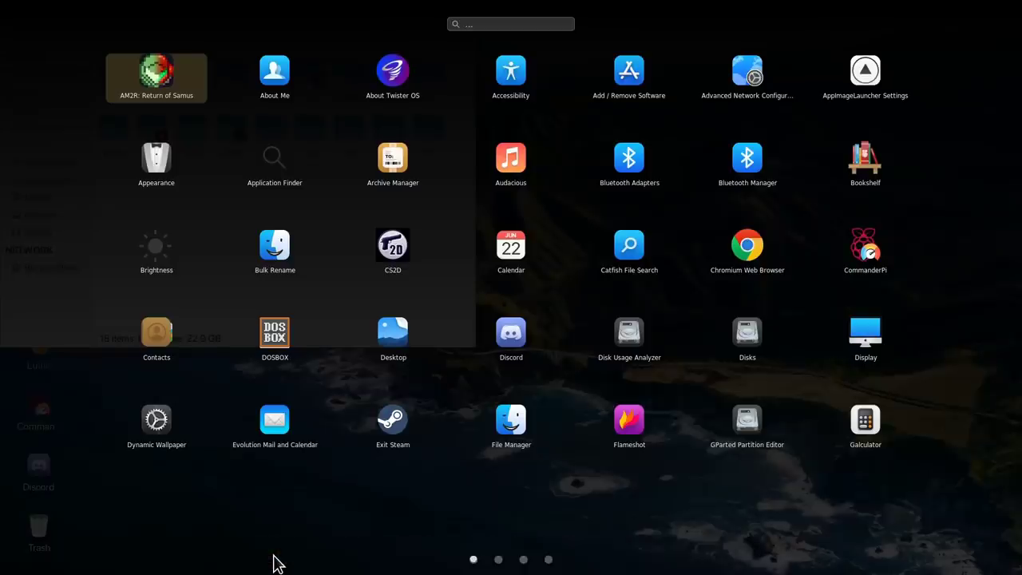
click(499, 560)
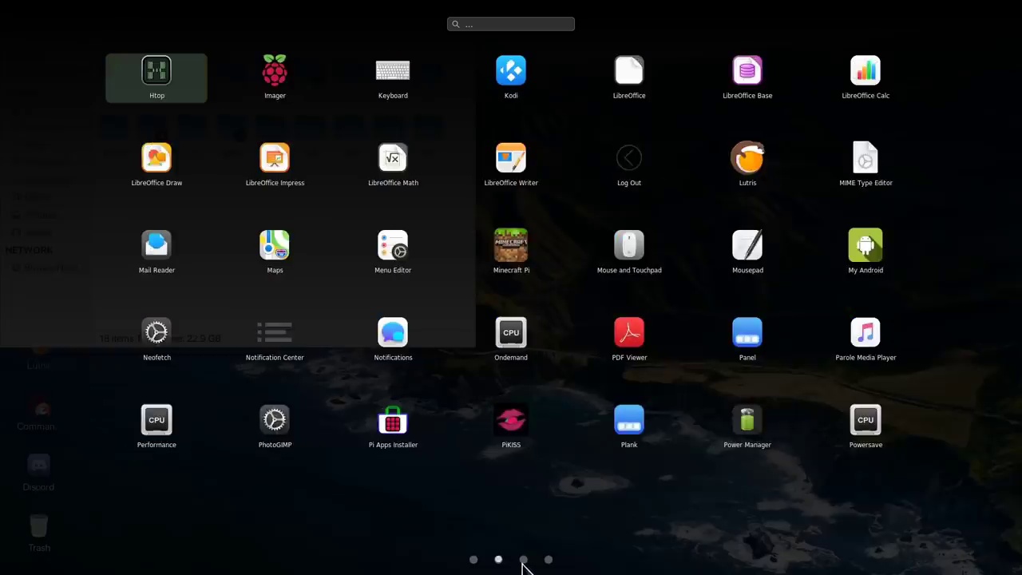
click(523, 561)
click(547, 559)
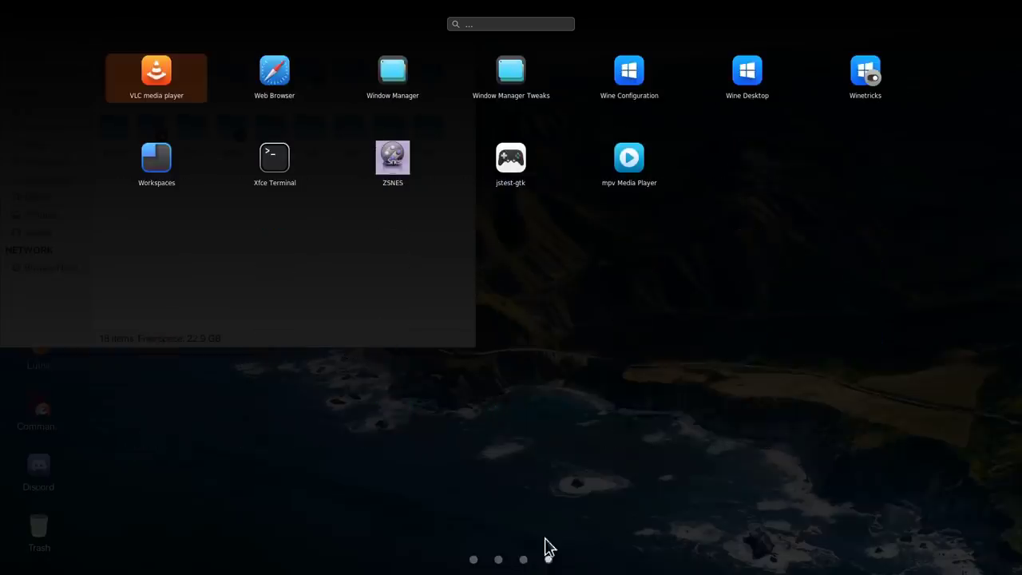
click(535, 486)
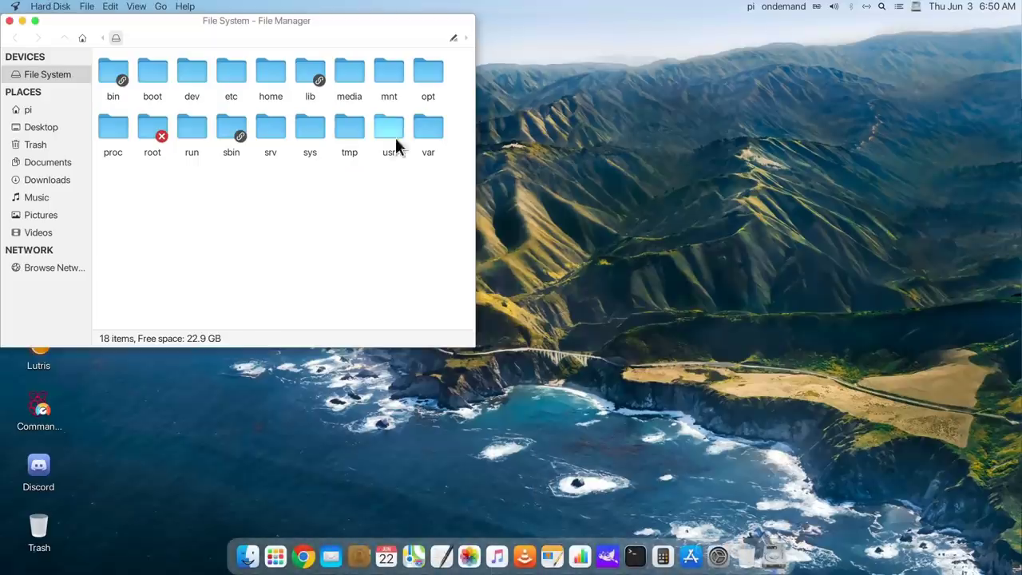
click(9, 21)
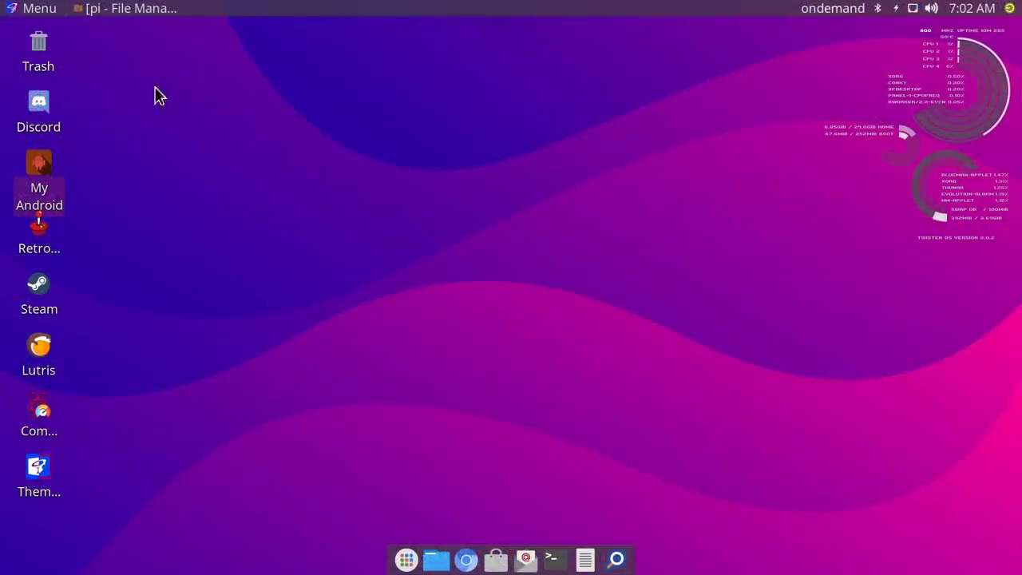
- Restore the pi file manager window, and open the bookmarked "Sample 1080p 30fps" YouTube video full screen in Chromium
click(126, 9)
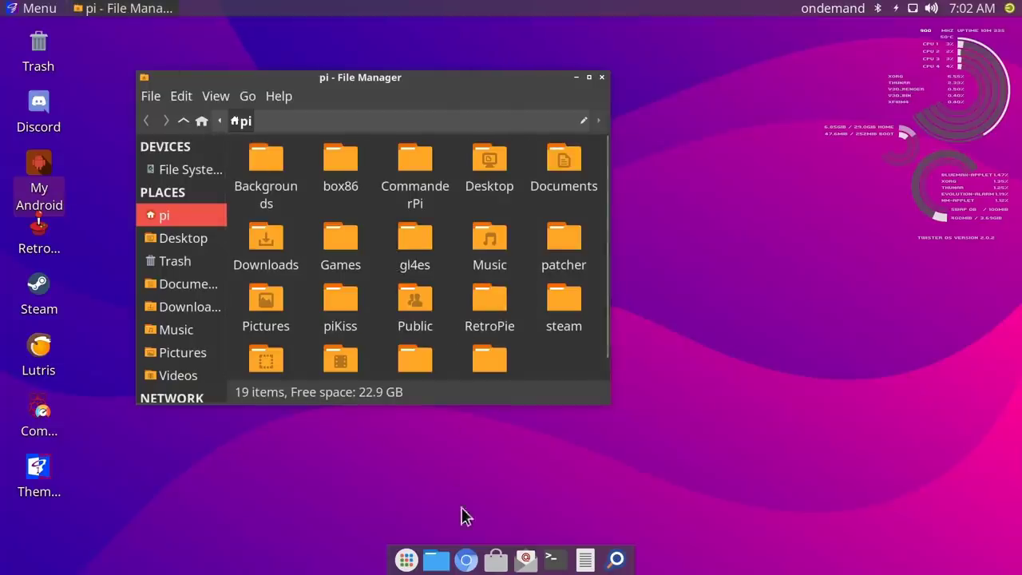
click(466, 559)
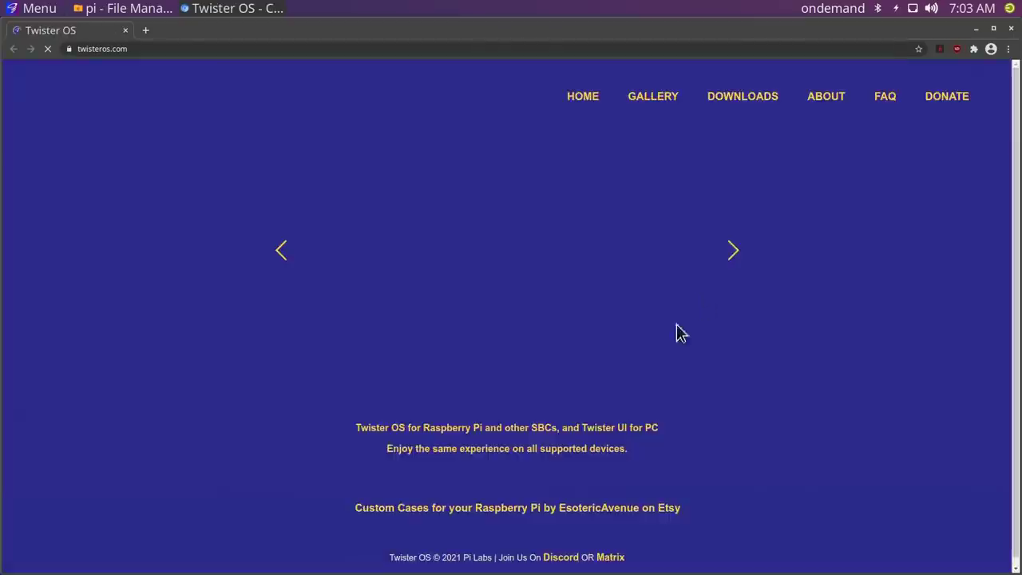
click(1007, 49)
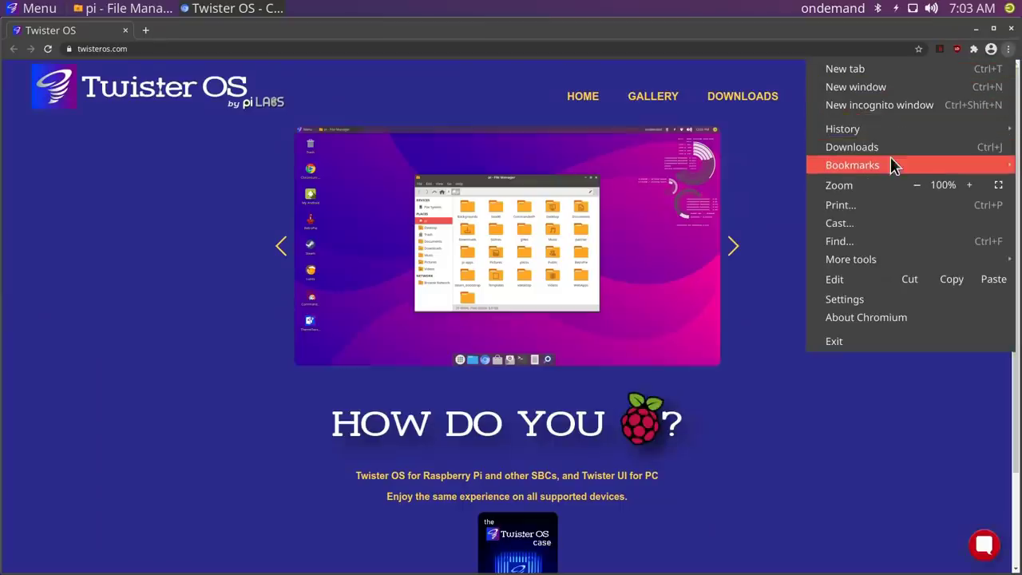
mouse_move(889, 160)
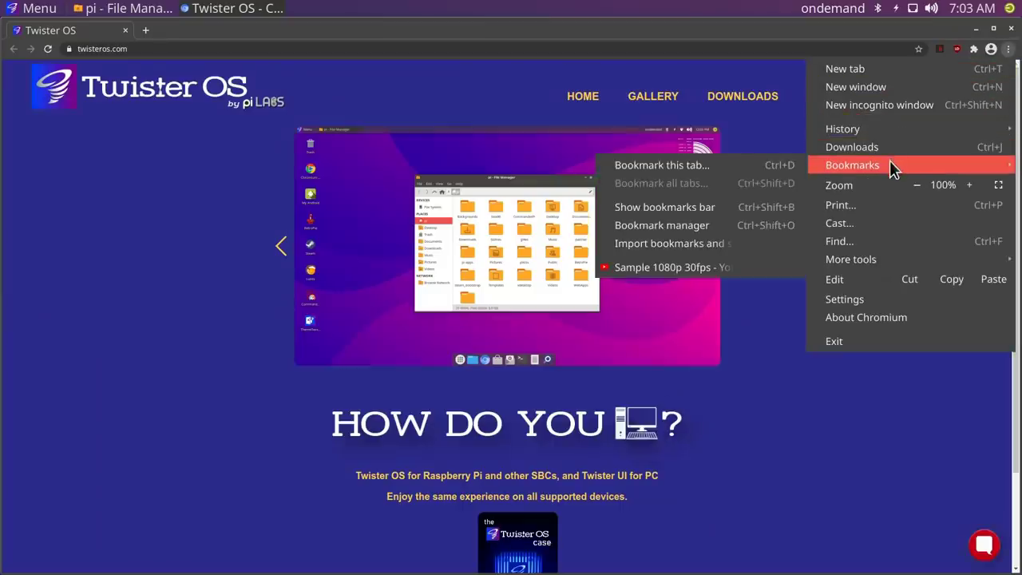
click(655, 270)
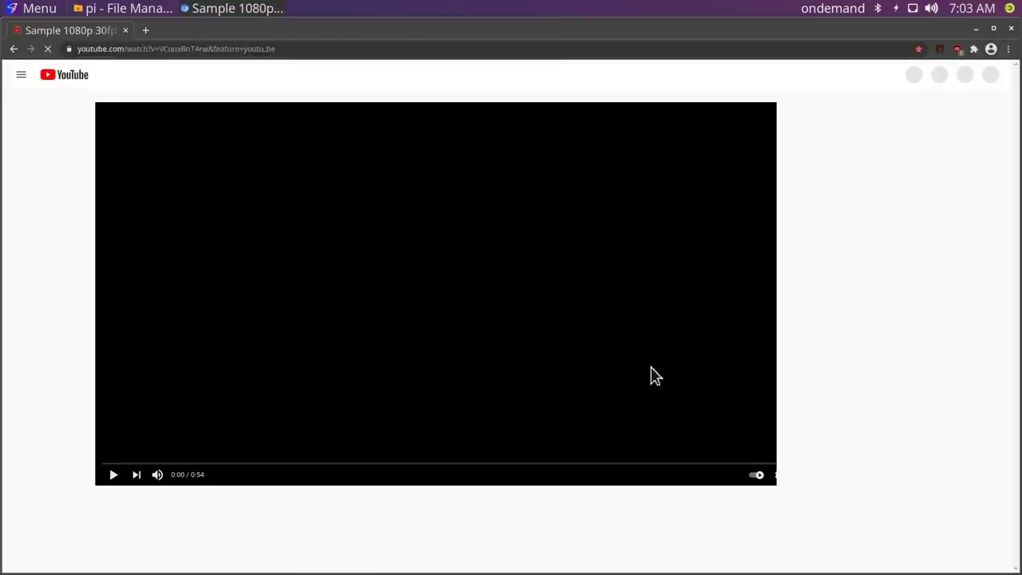
double_click(719, 439)
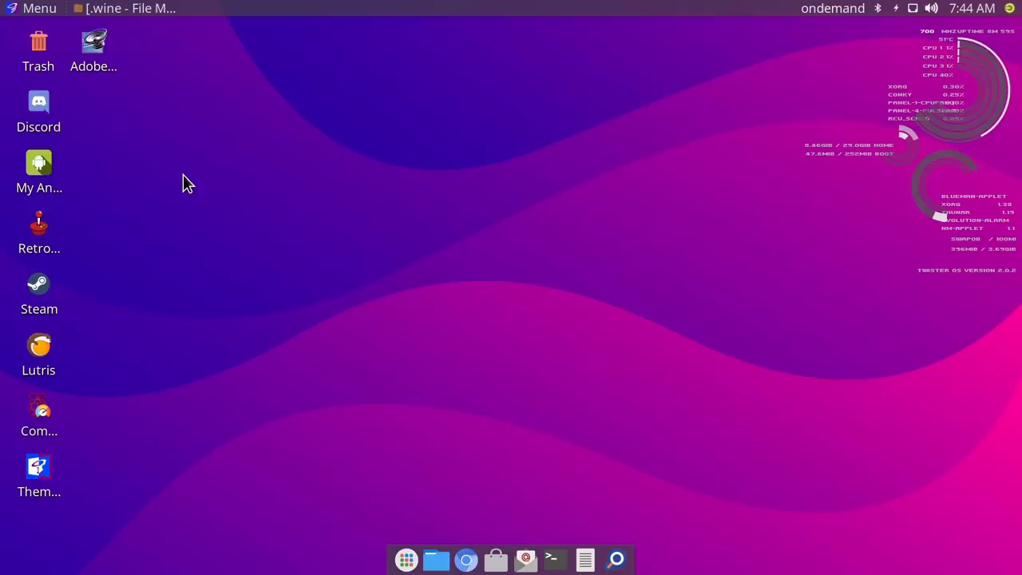
- Open Wine Configuration from the Games applications, move its window clear of the desktop icons to view the application settings, and close it
click(37, 11)
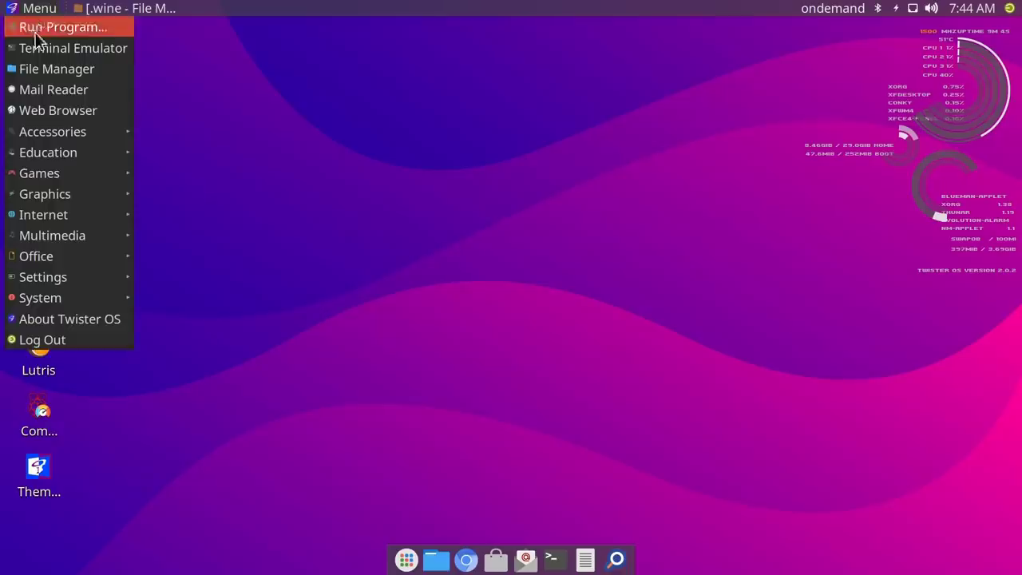
mouse_move(50, 177)
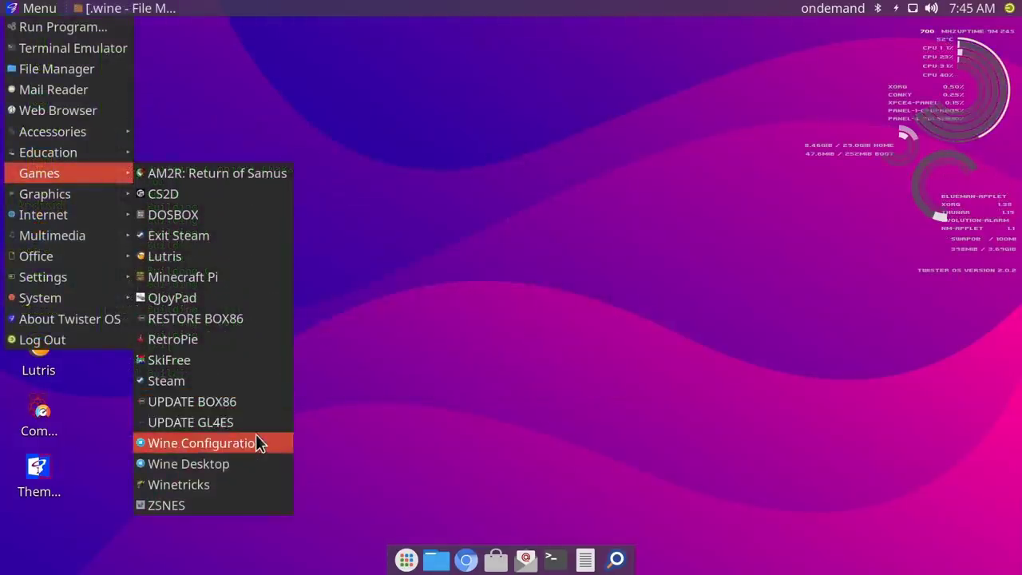
click(257, 443)
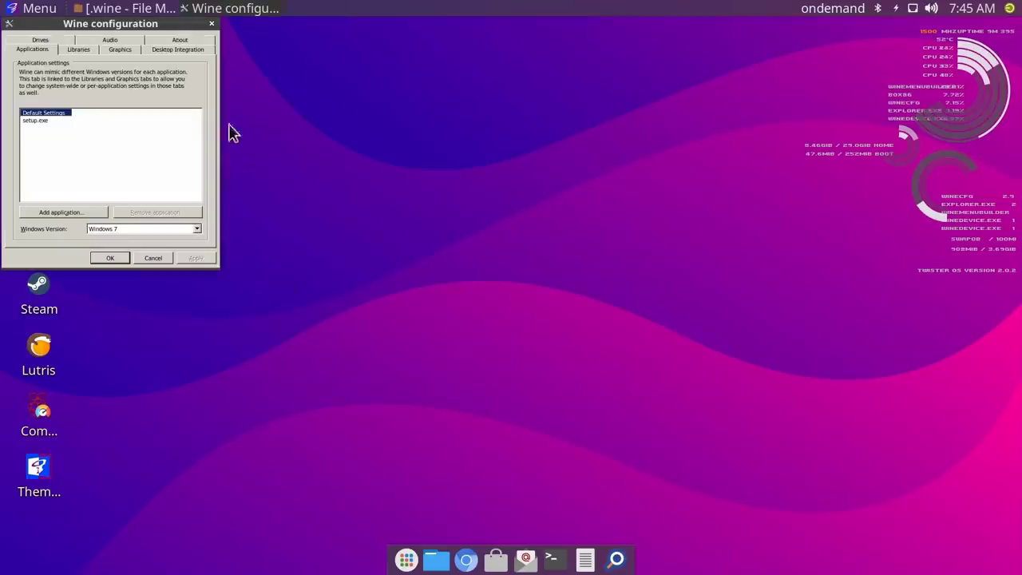
drag(163, 26, 301, 118)
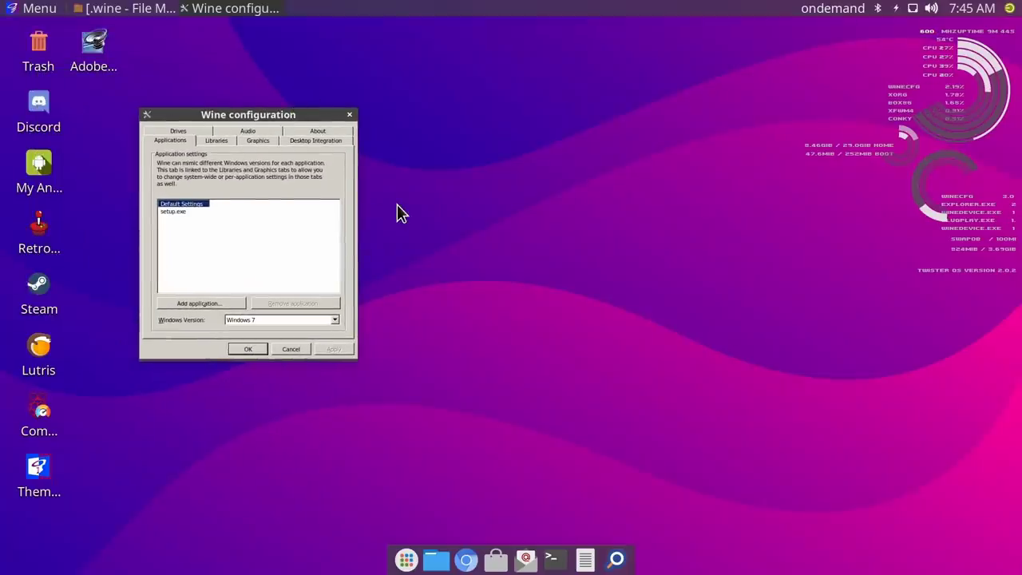
click(349, 114)
- Restore the .wine file manager window, examine the contents of its drive_c folder, and close the window
click(130, 9)
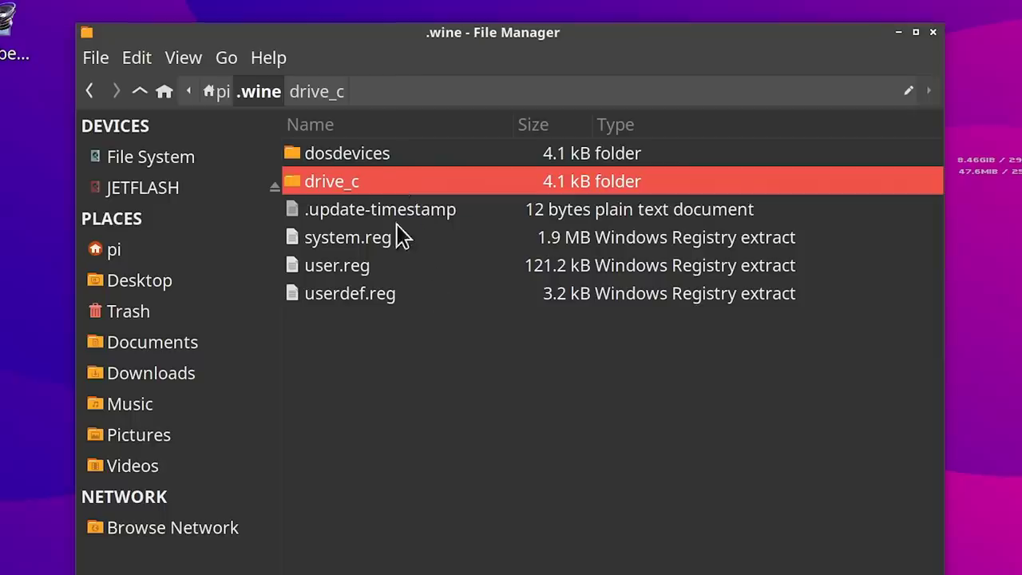
double_click(363, 185)
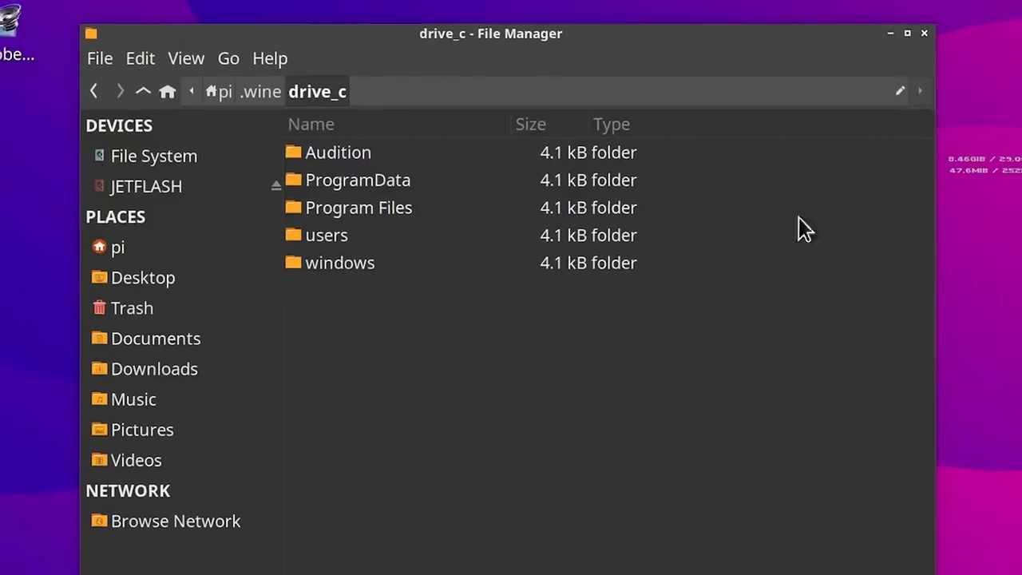
click(924, 33)
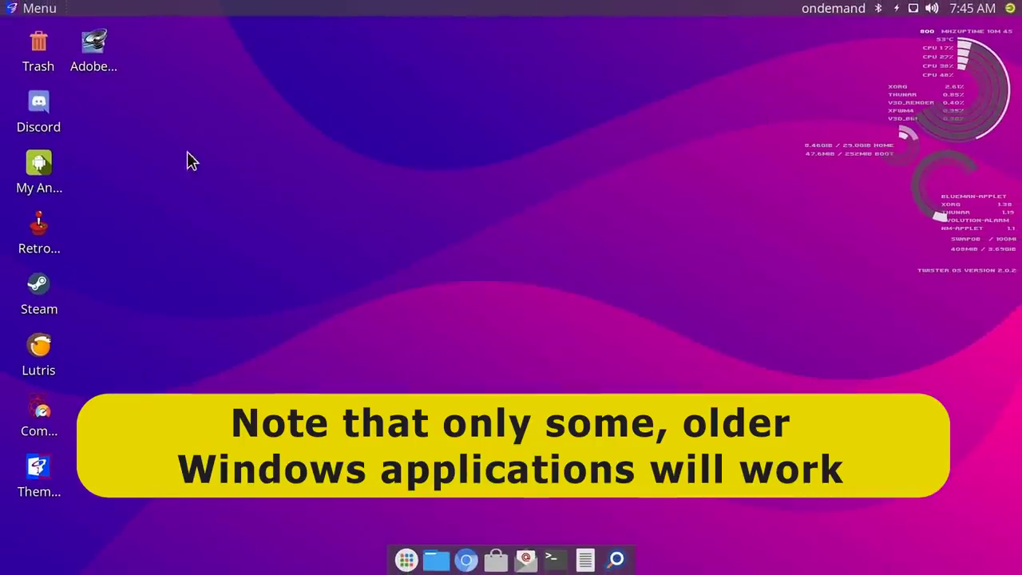
- Launch Adobe Audition from the desktop, open the recent file Explaining_Computers_02_ALT .wav, and play it
double_click(91, 51)
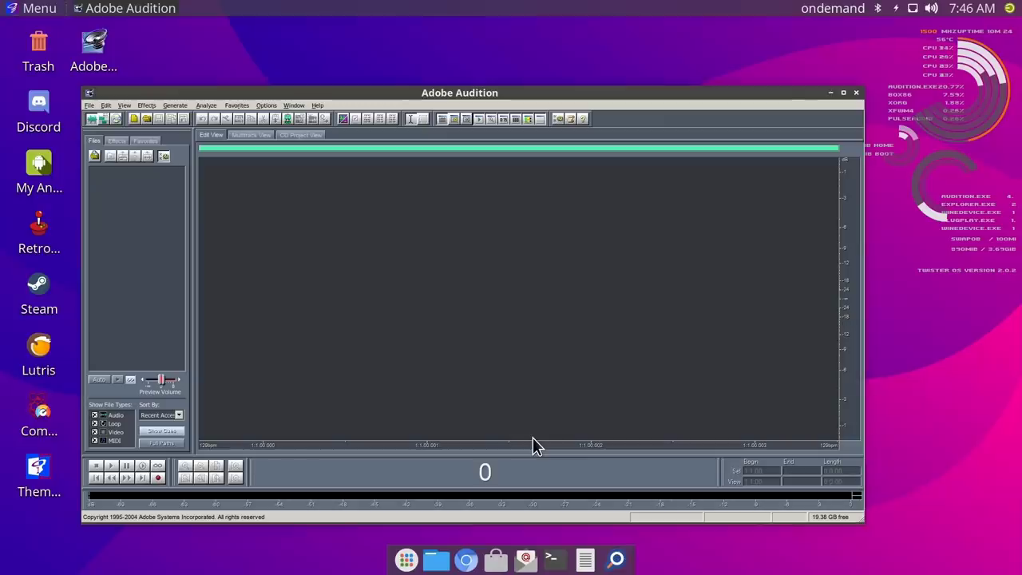
click(88, 107)
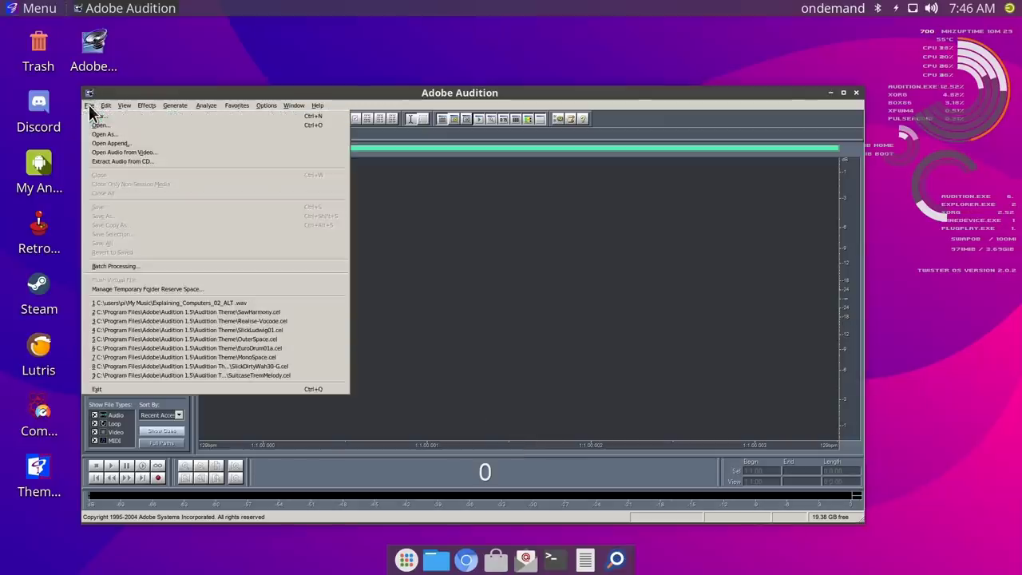
click(136, 302)
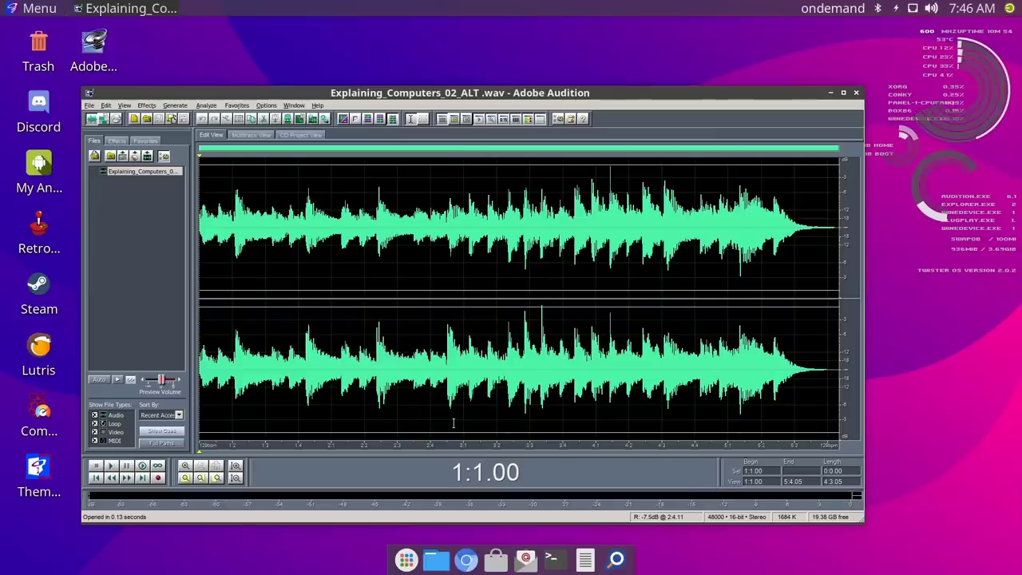
key(space)
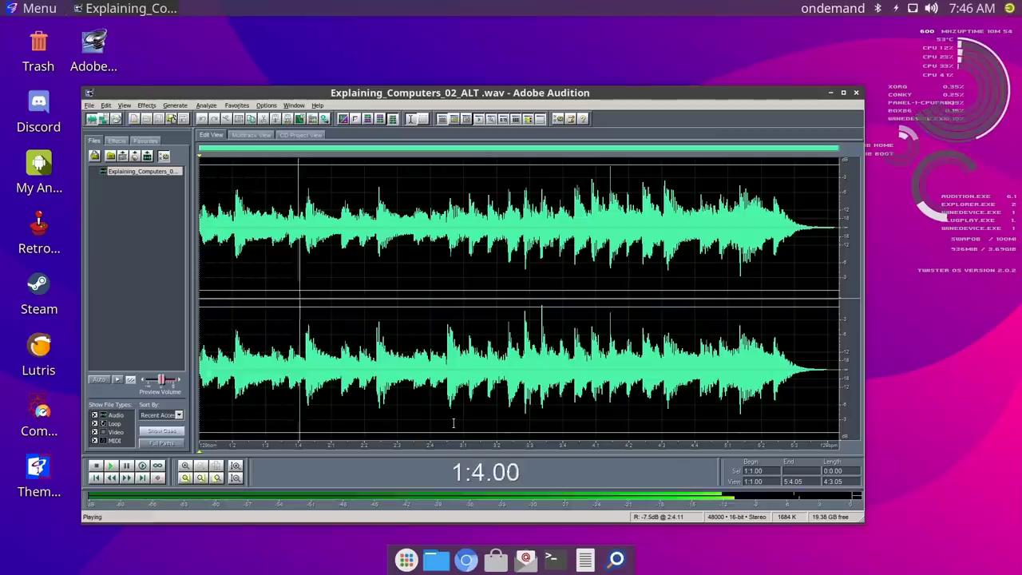